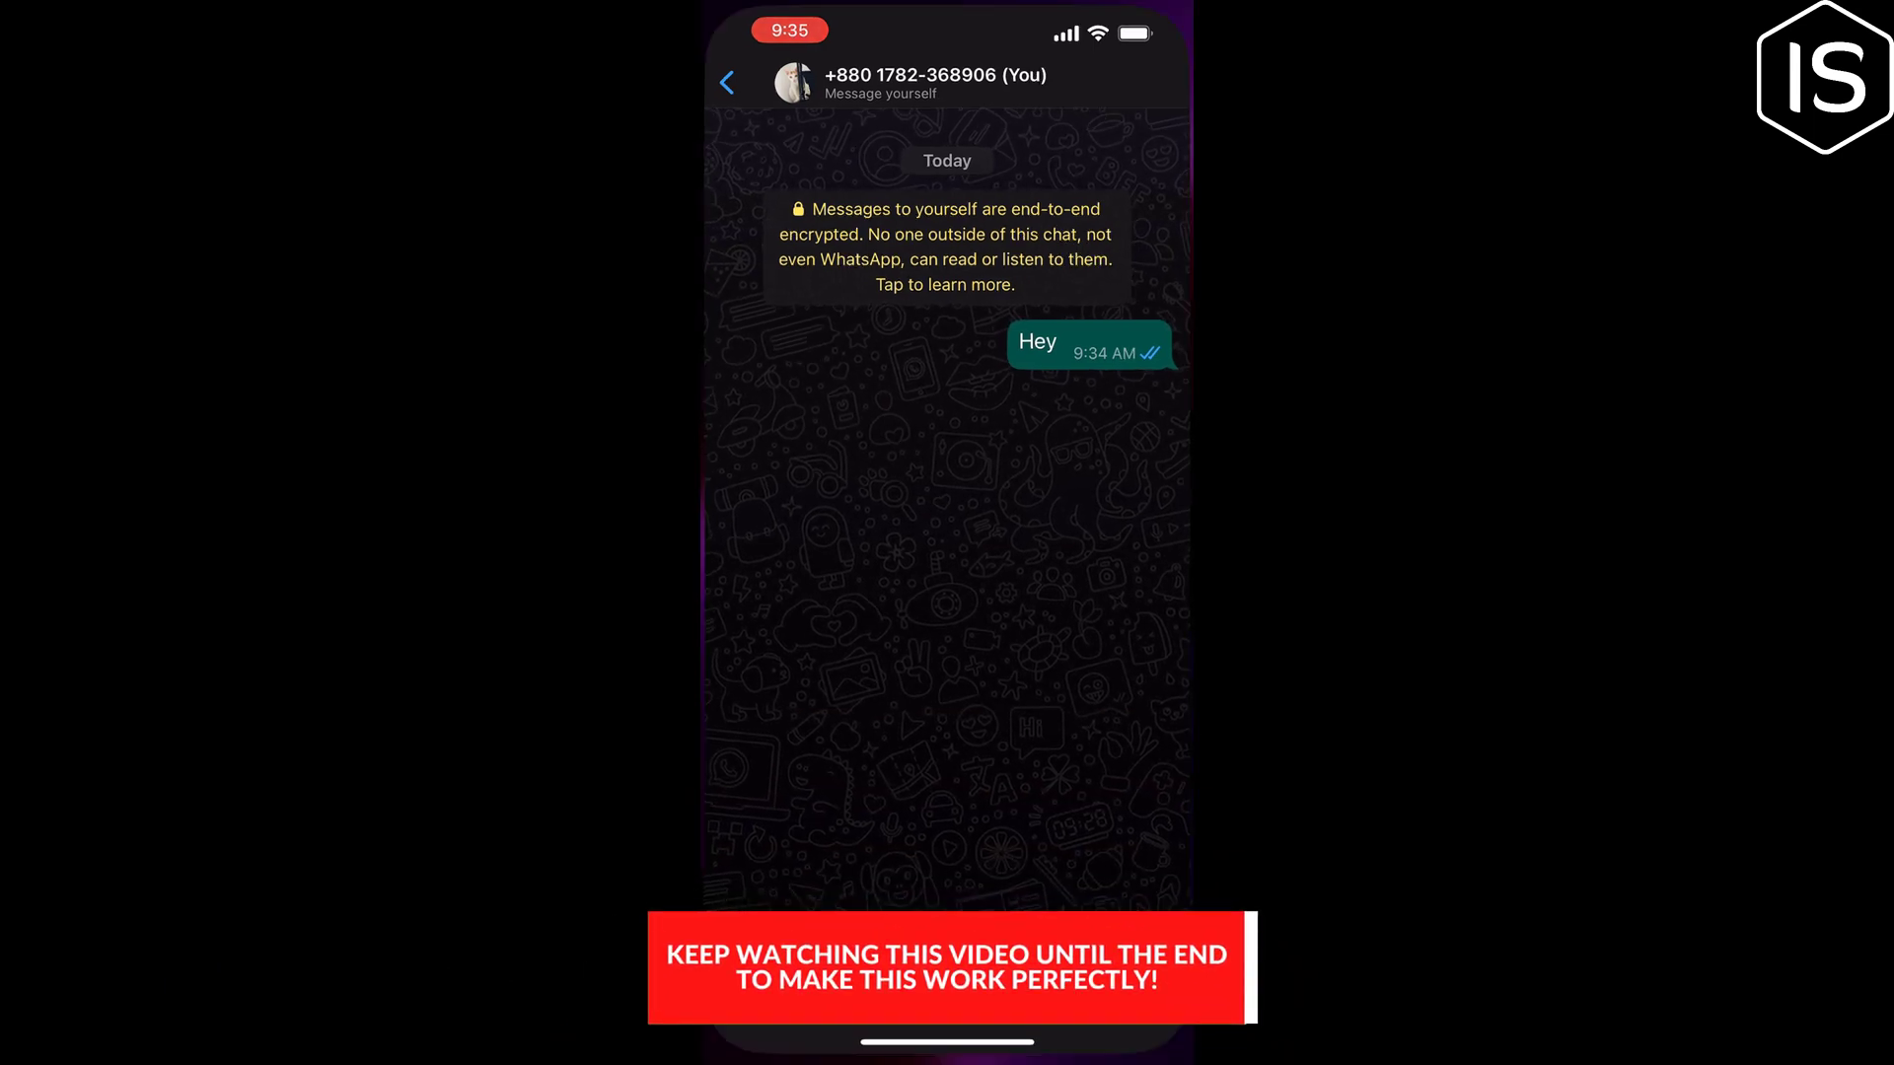
# Step: Open Chrome and begin entering the privnote.com address
pyautogui.click(777, 498)
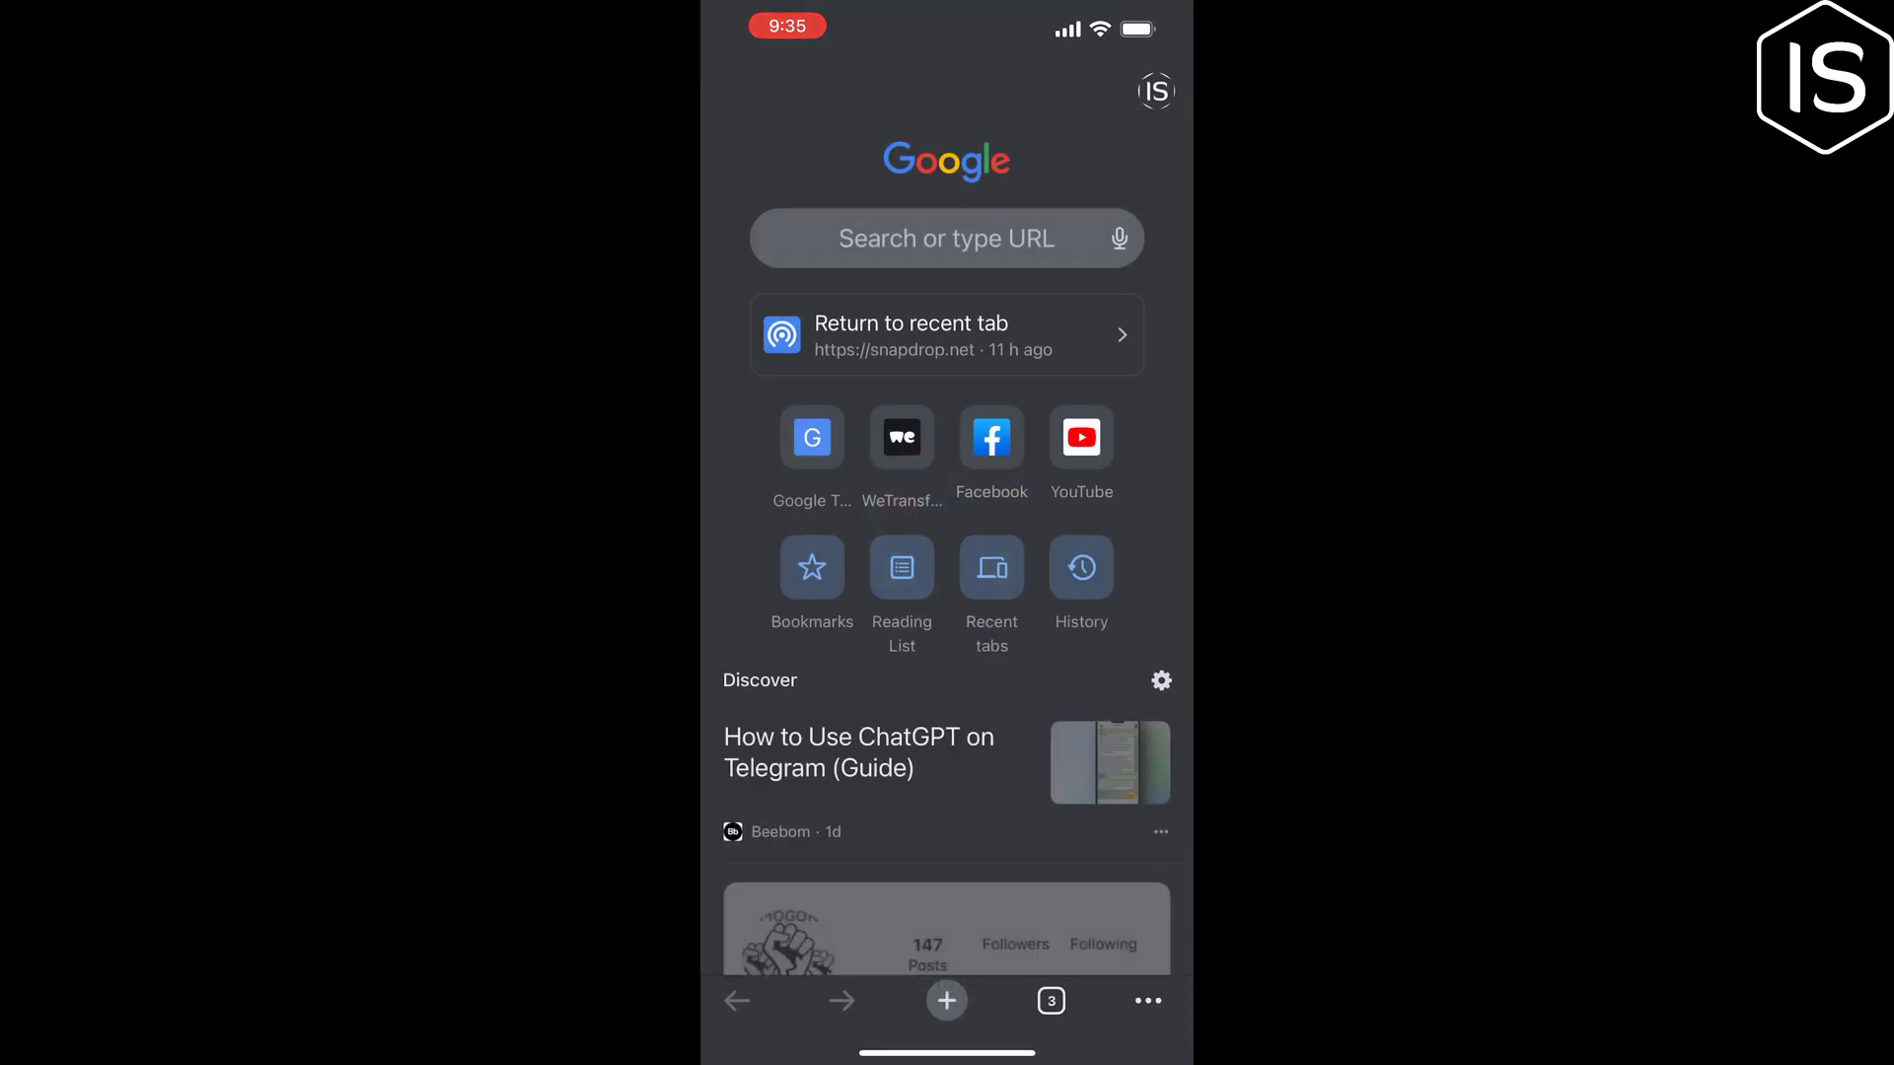
pyautogui.click(947, 233)
pyautogui.write('pri')
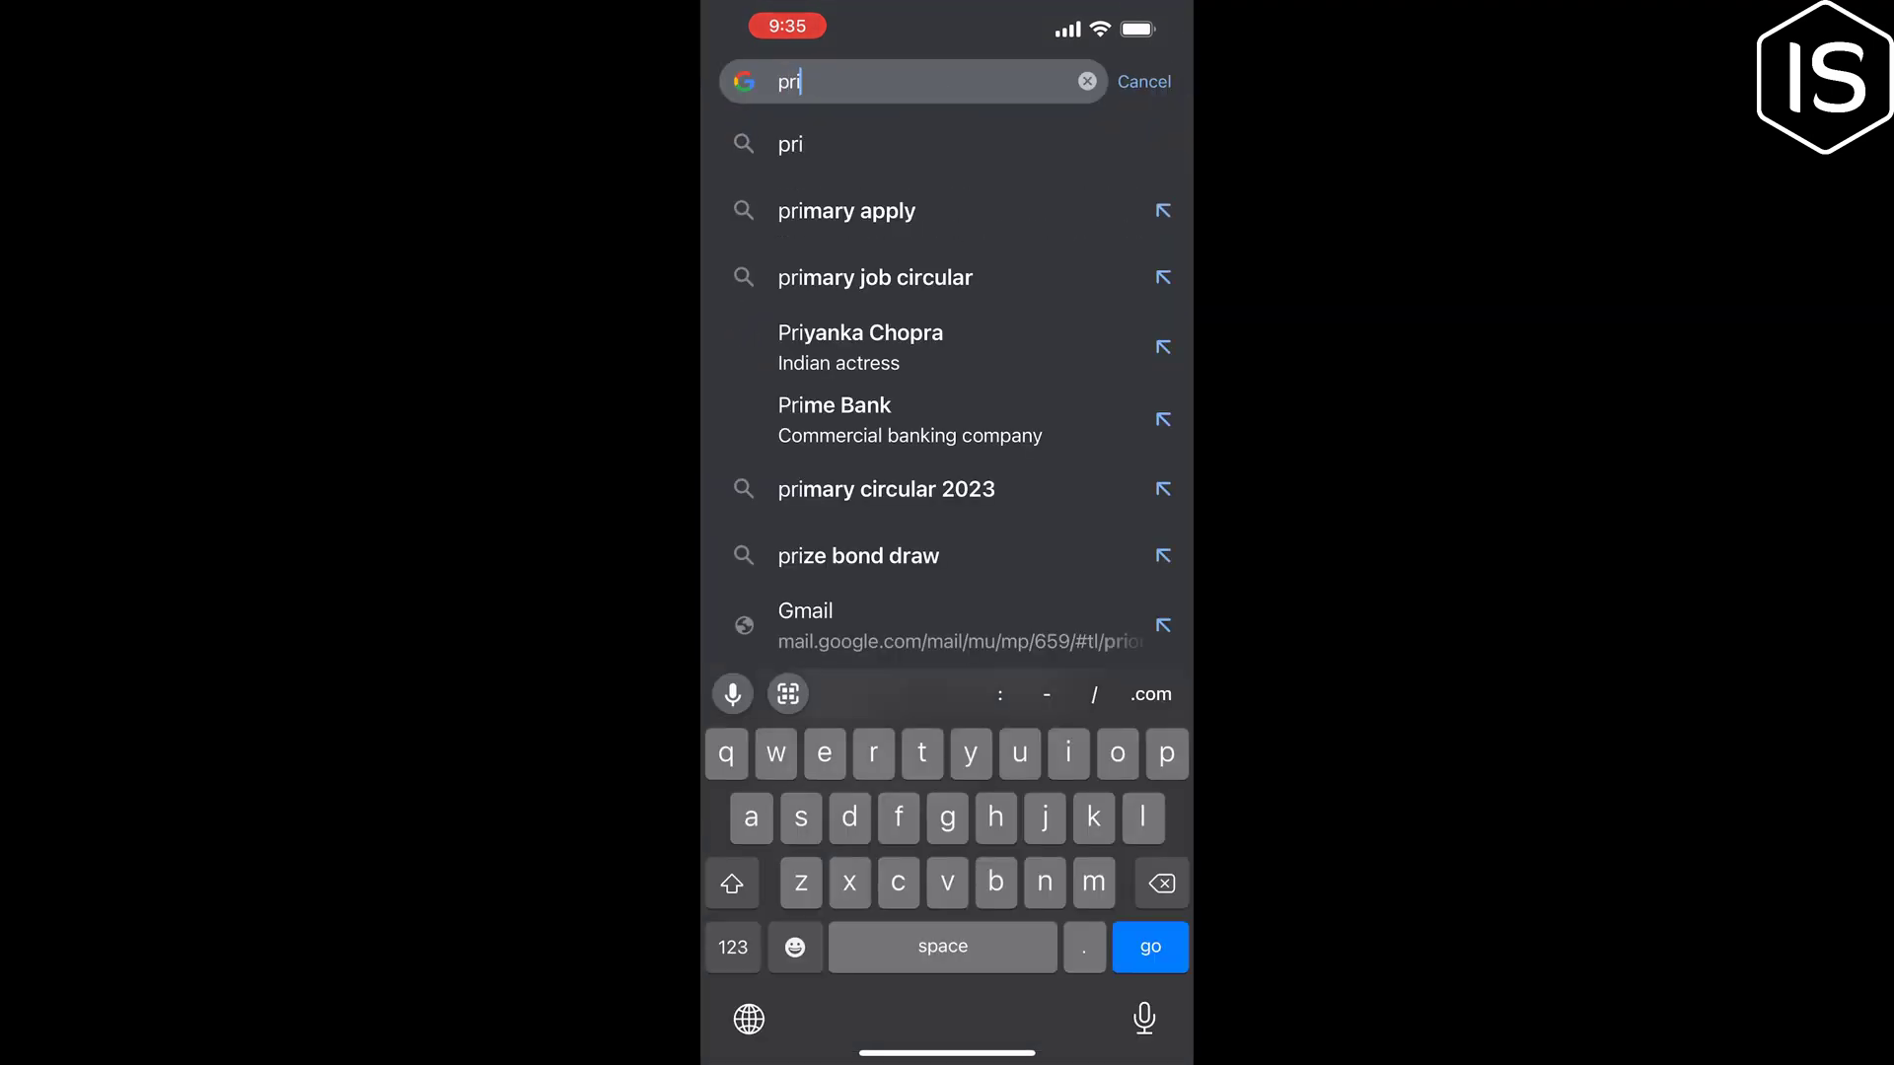
pyautogui.write('vn')
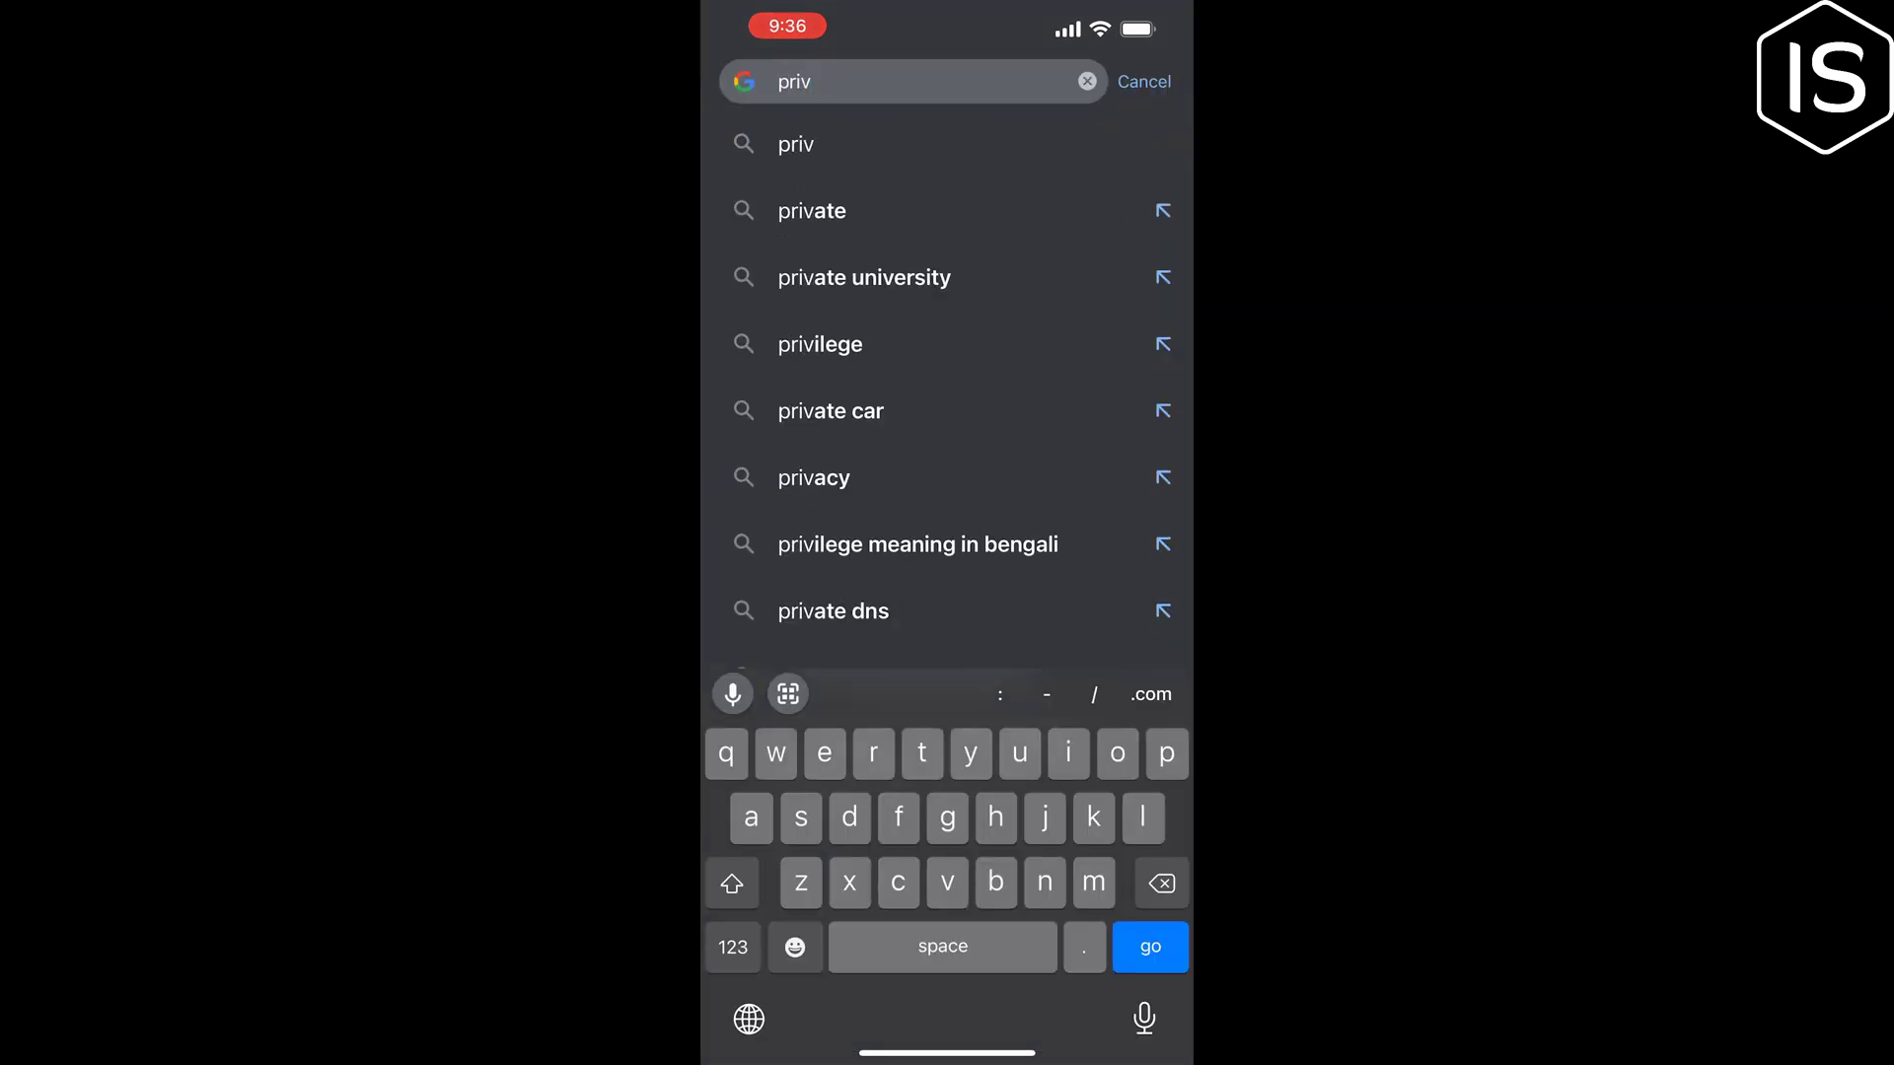
pyautogui.write('ote.com')
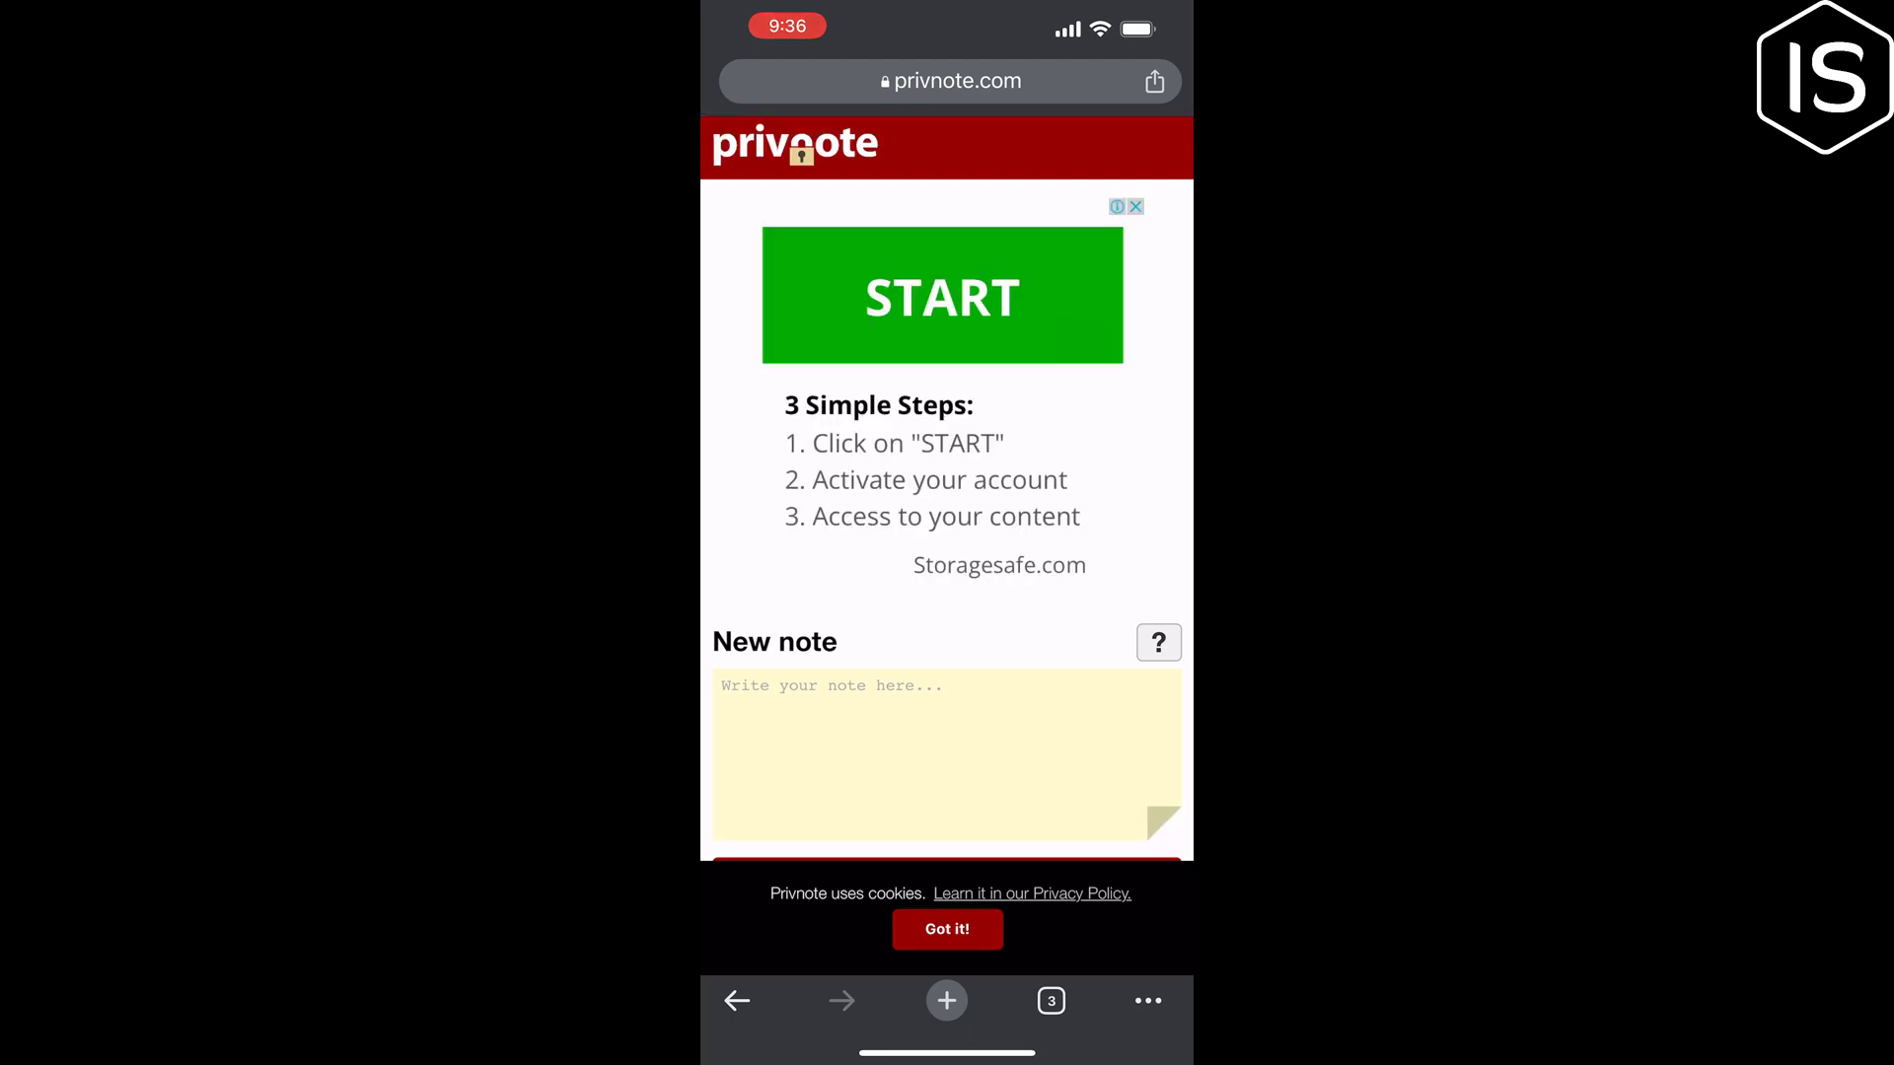
pyautogui.scroll(-2, 946, 563)
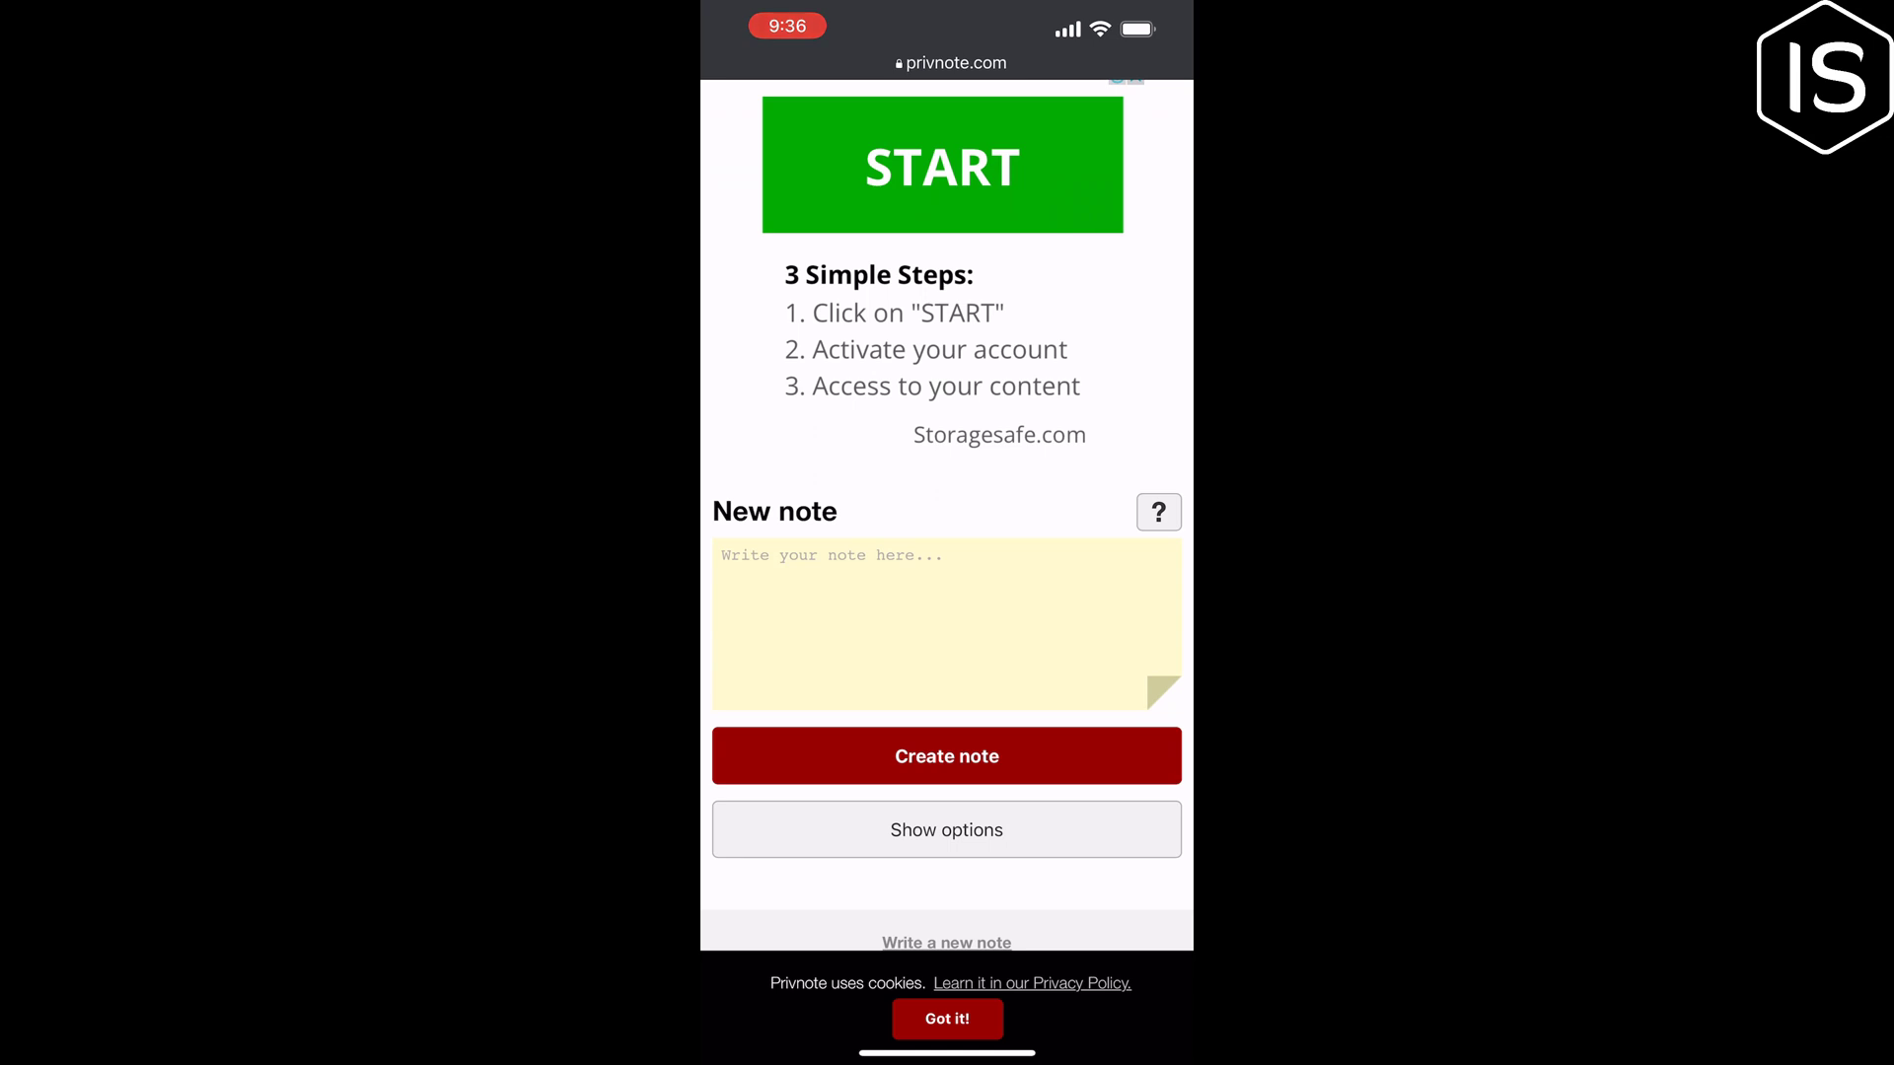
# Step: Begin typing 'Hello this is my fb password' into Privnote's new-note box
pyautogui.click(947, 622)
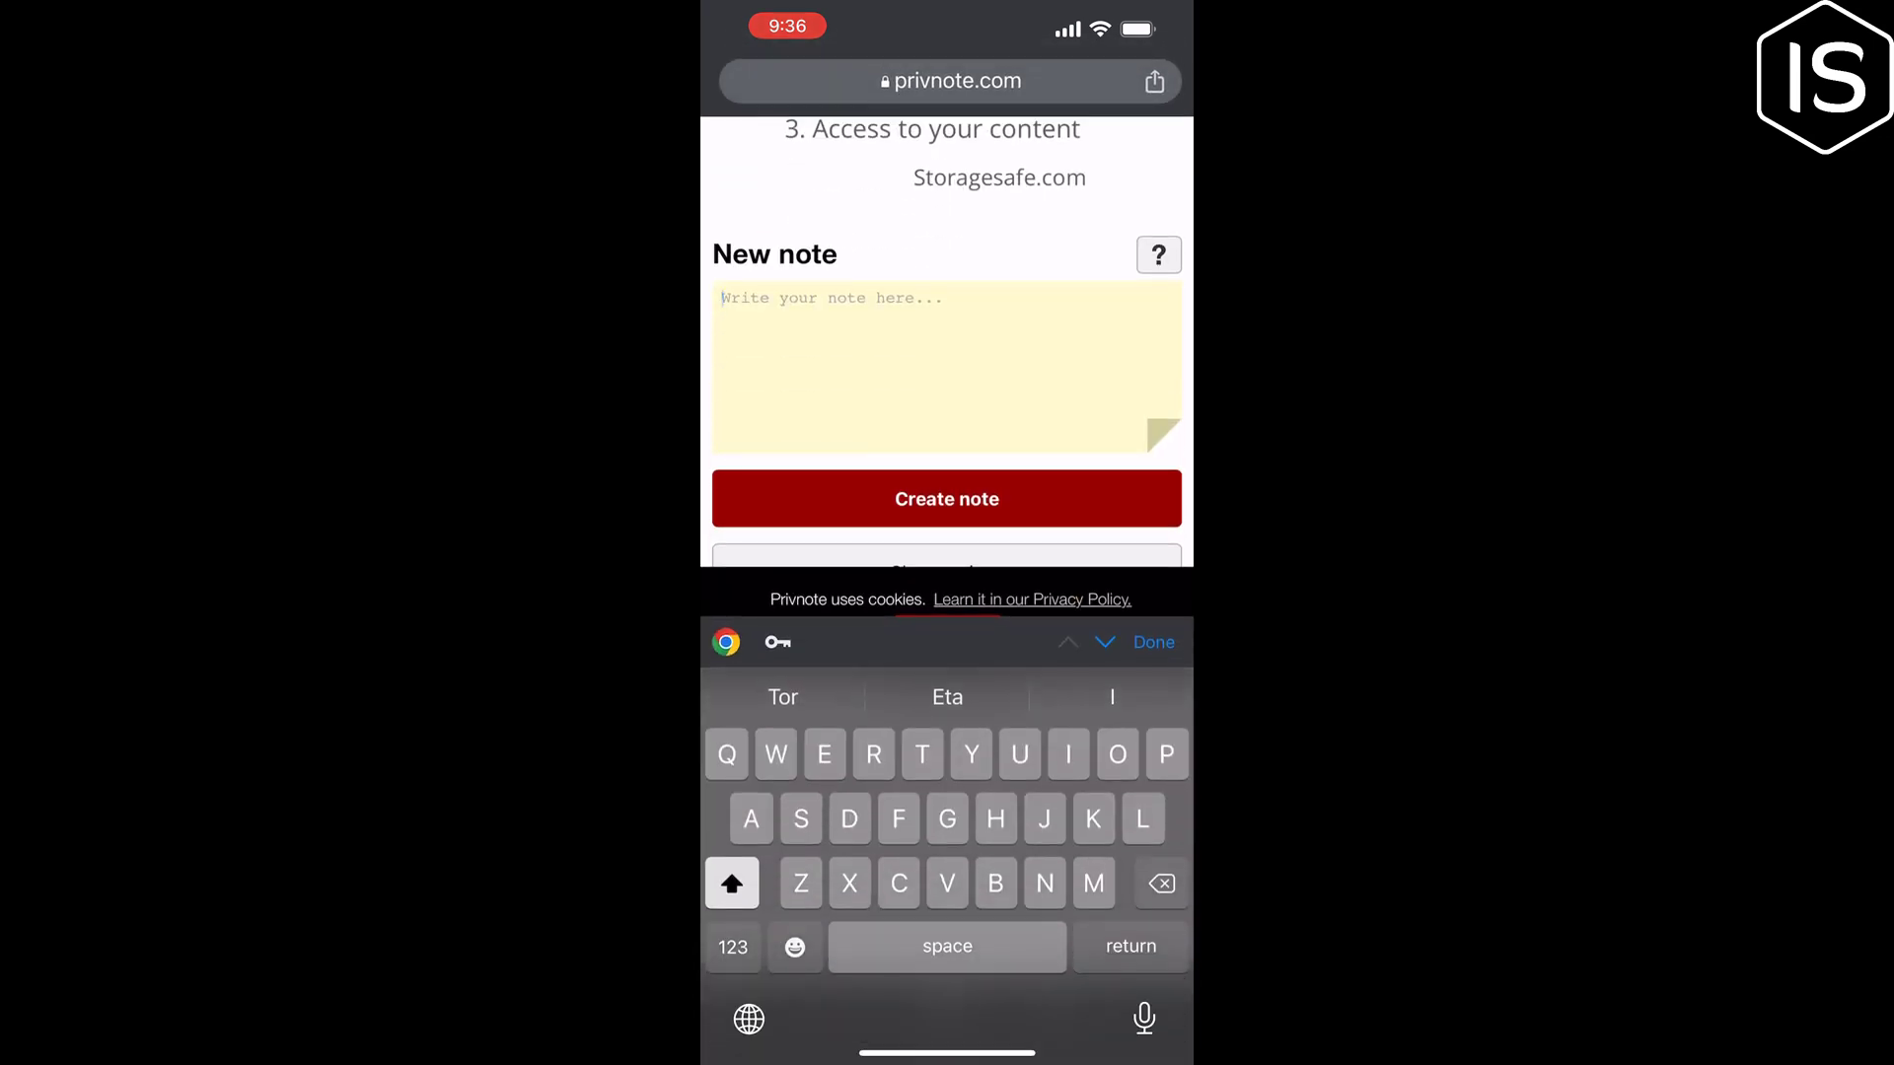
pyautogui.write('Hello this i')
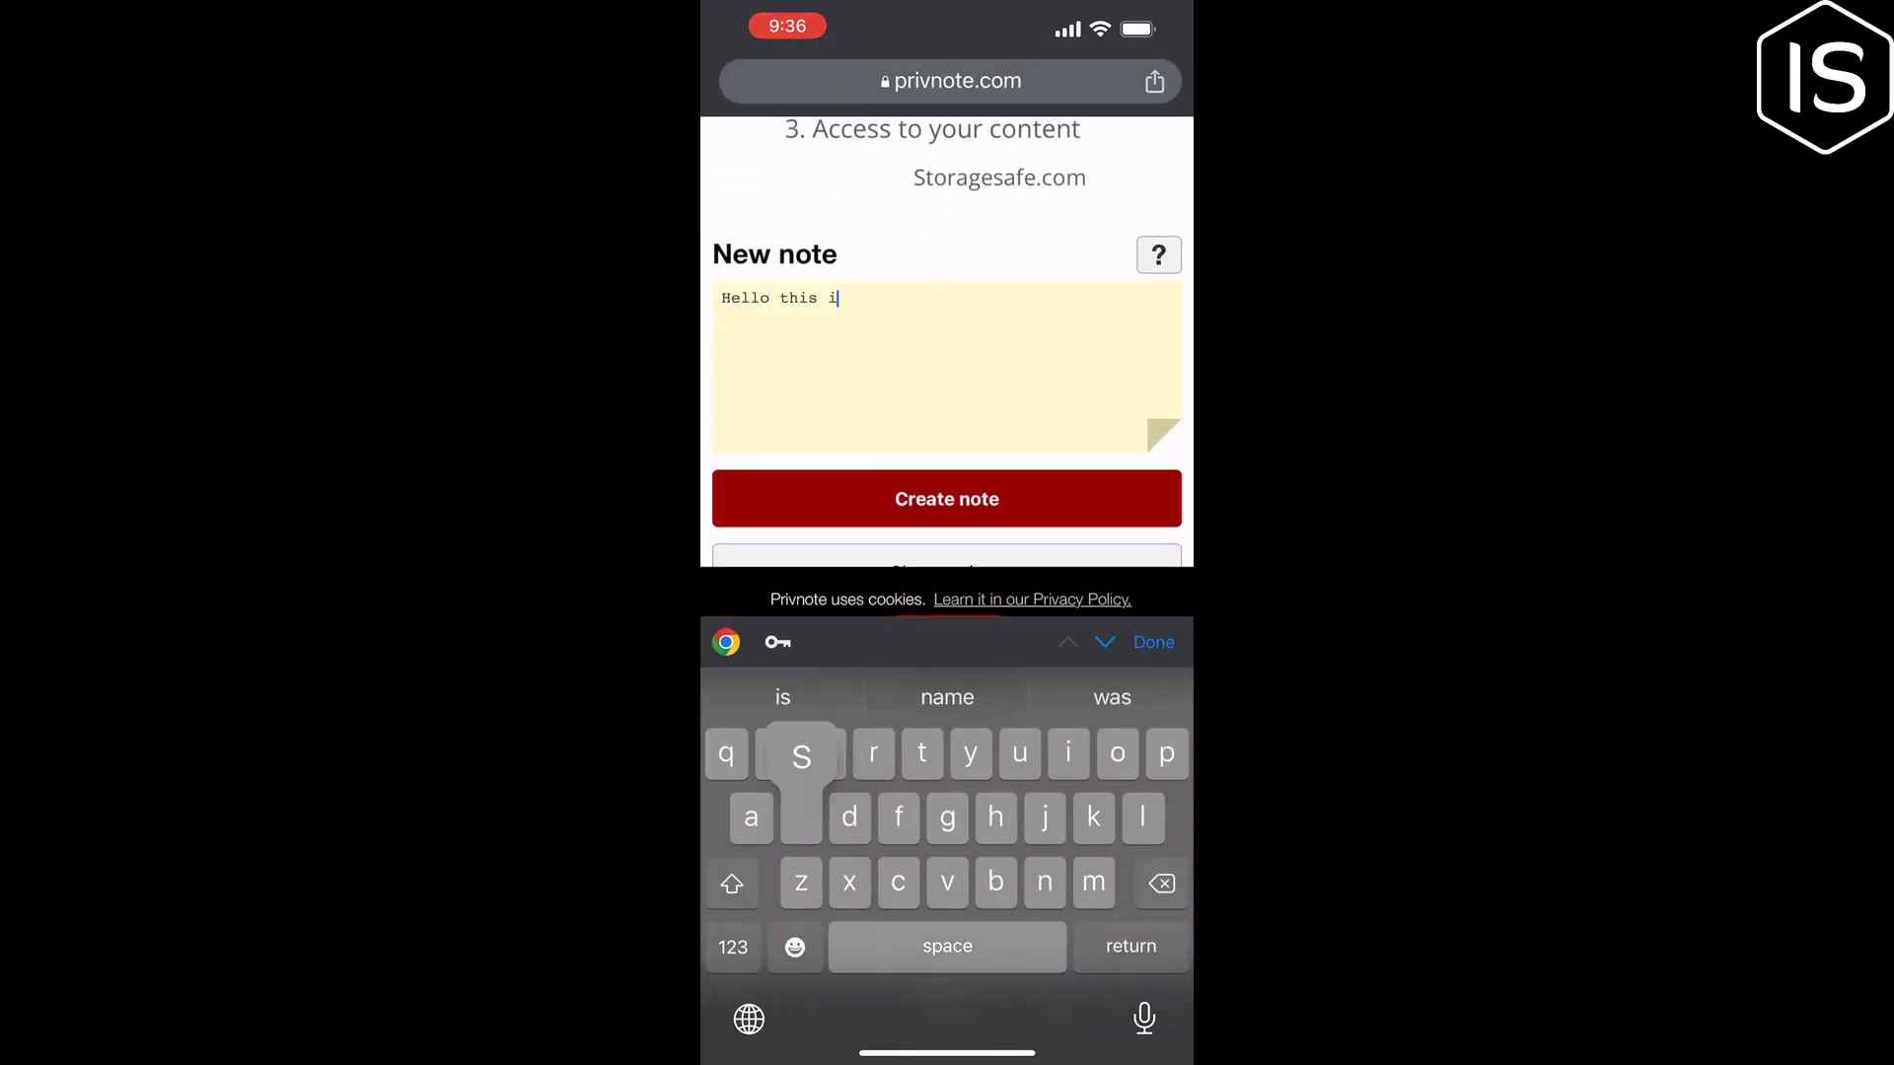
pyautogui.write('s my fb')
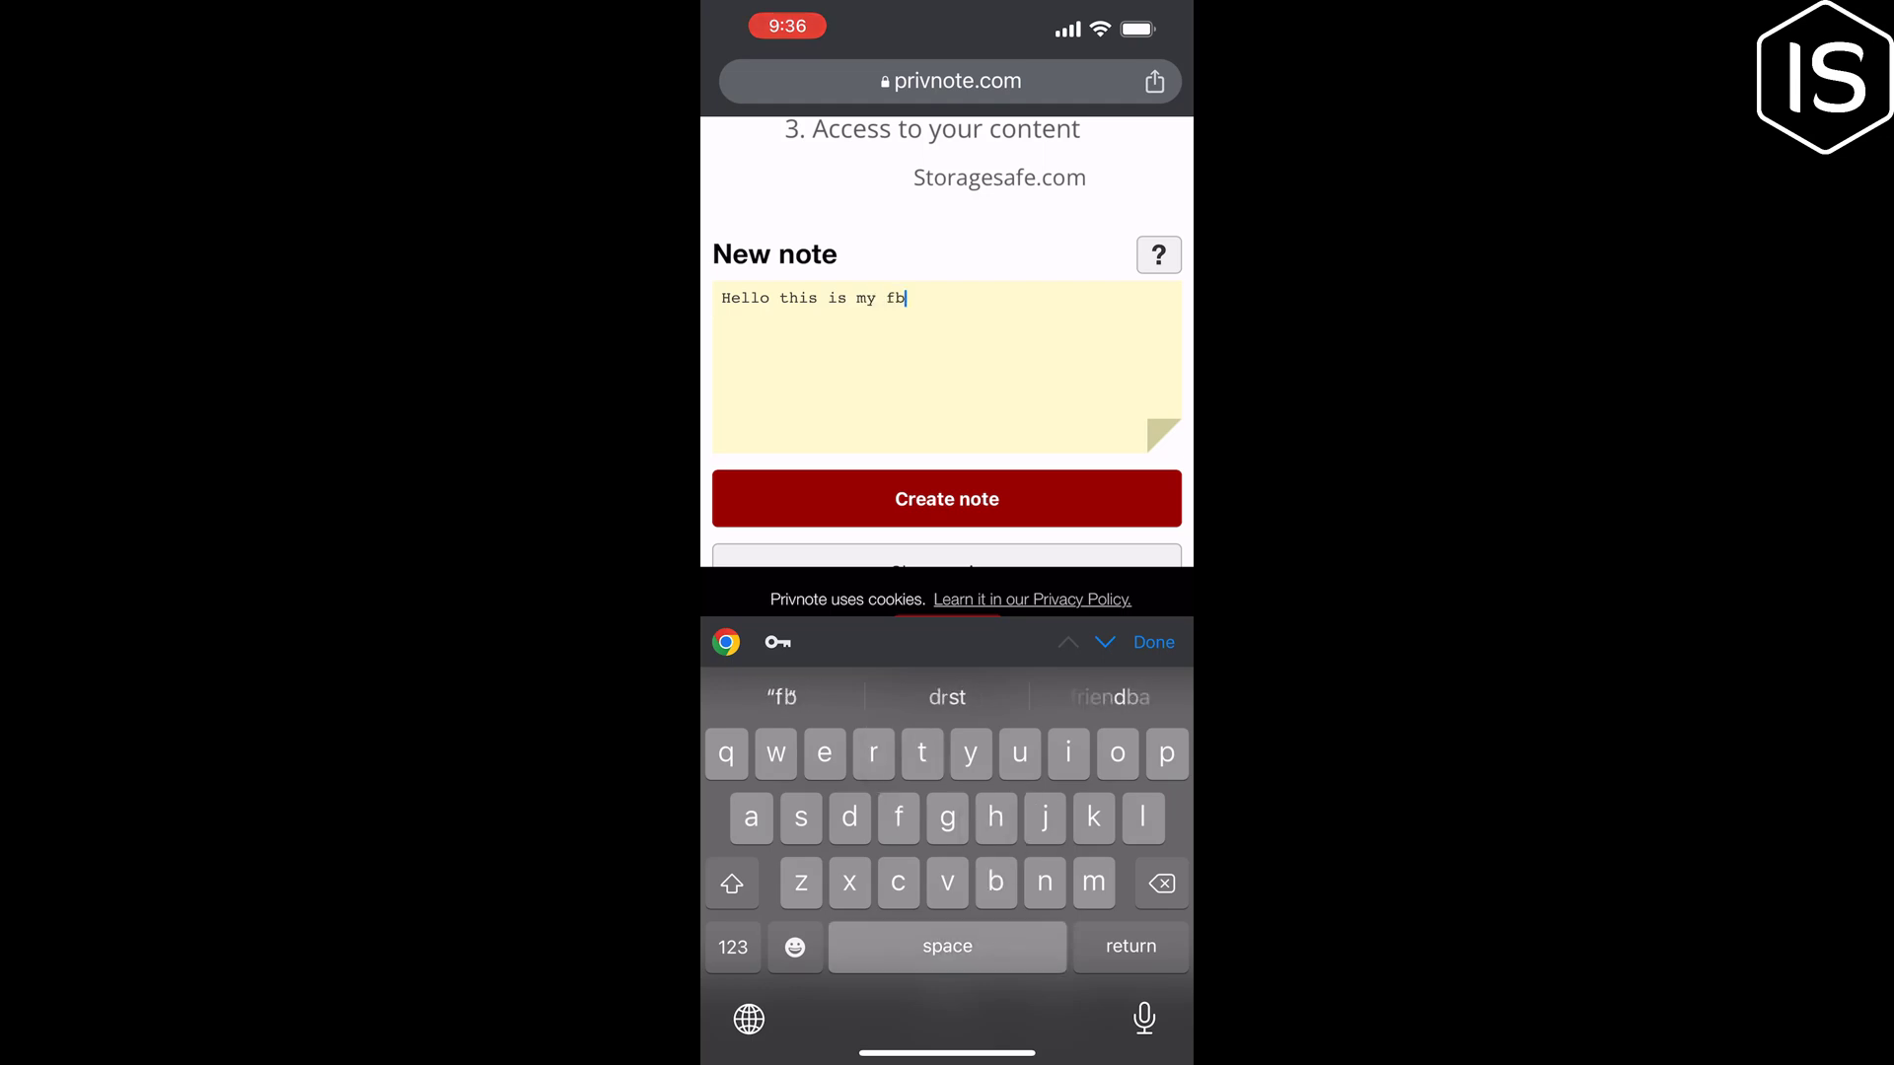
pyautogui.write(' password ')
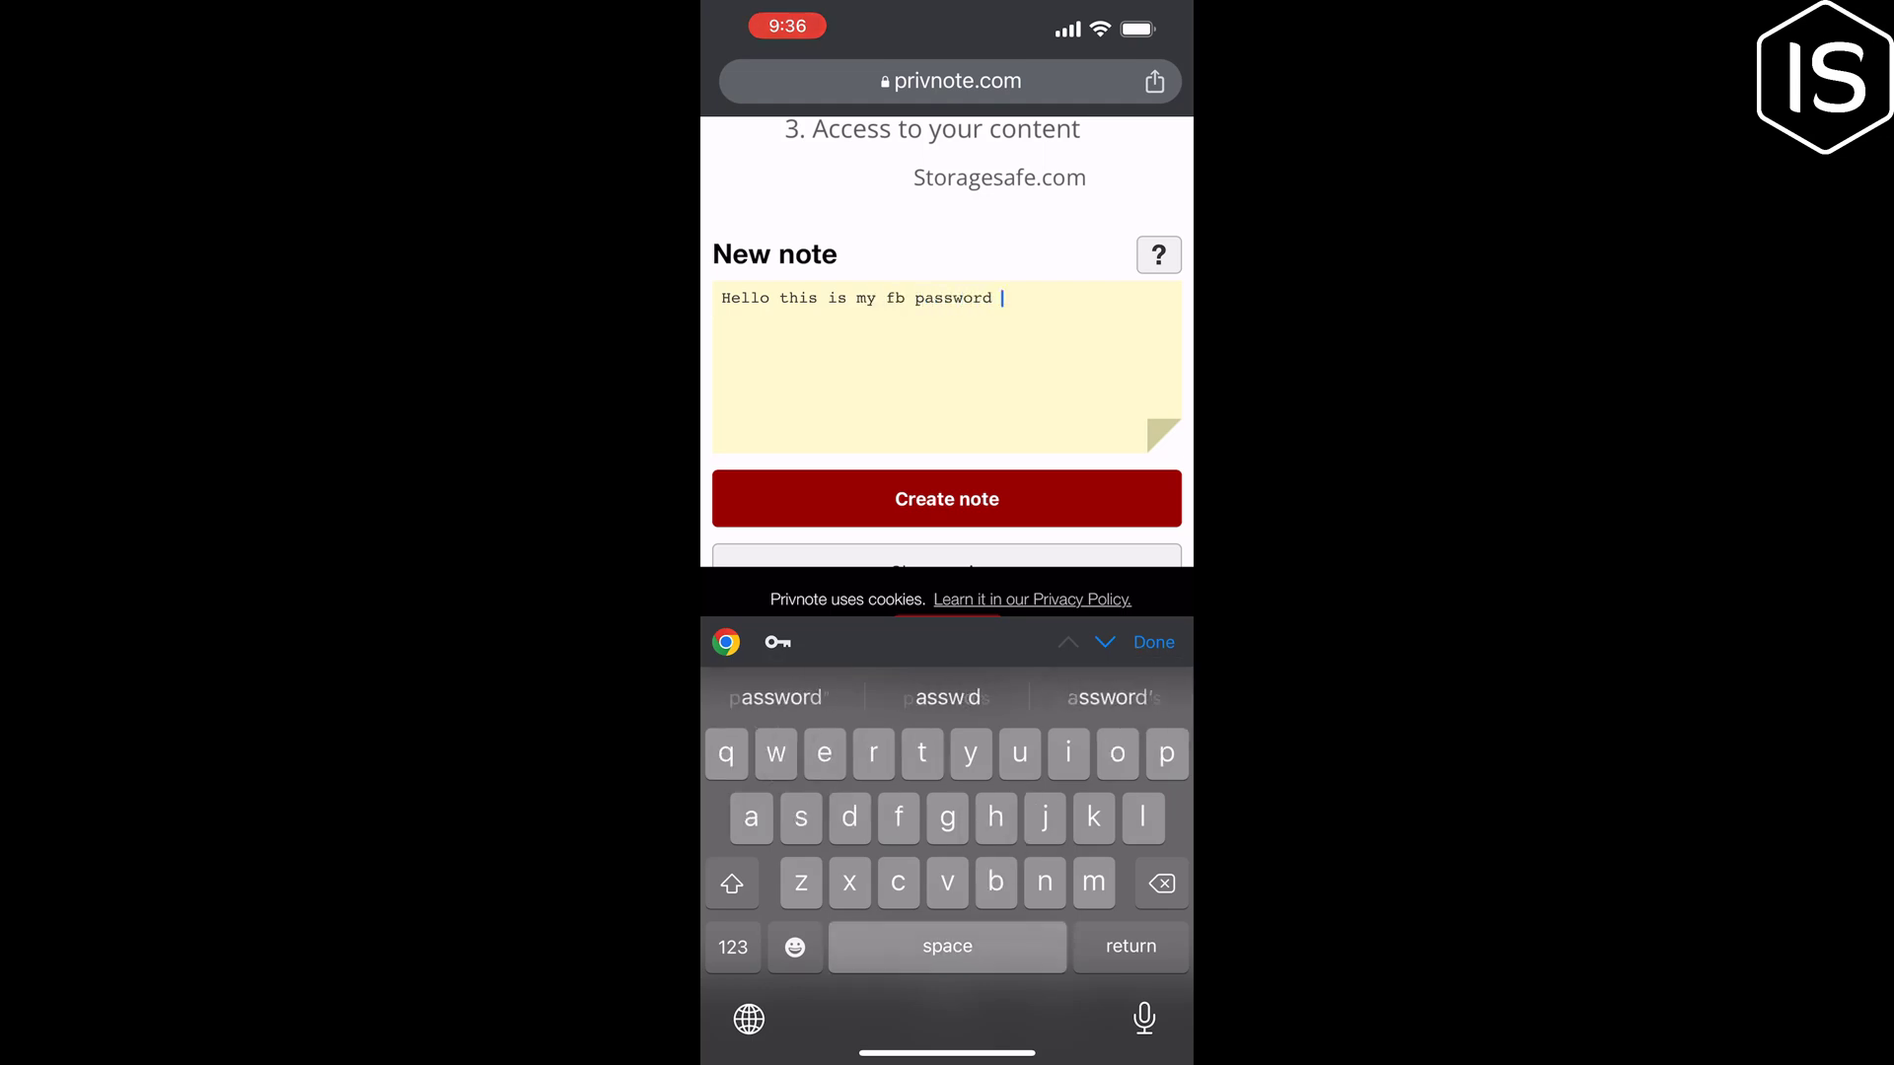
pyautogui.write('37;);£:£;)3')
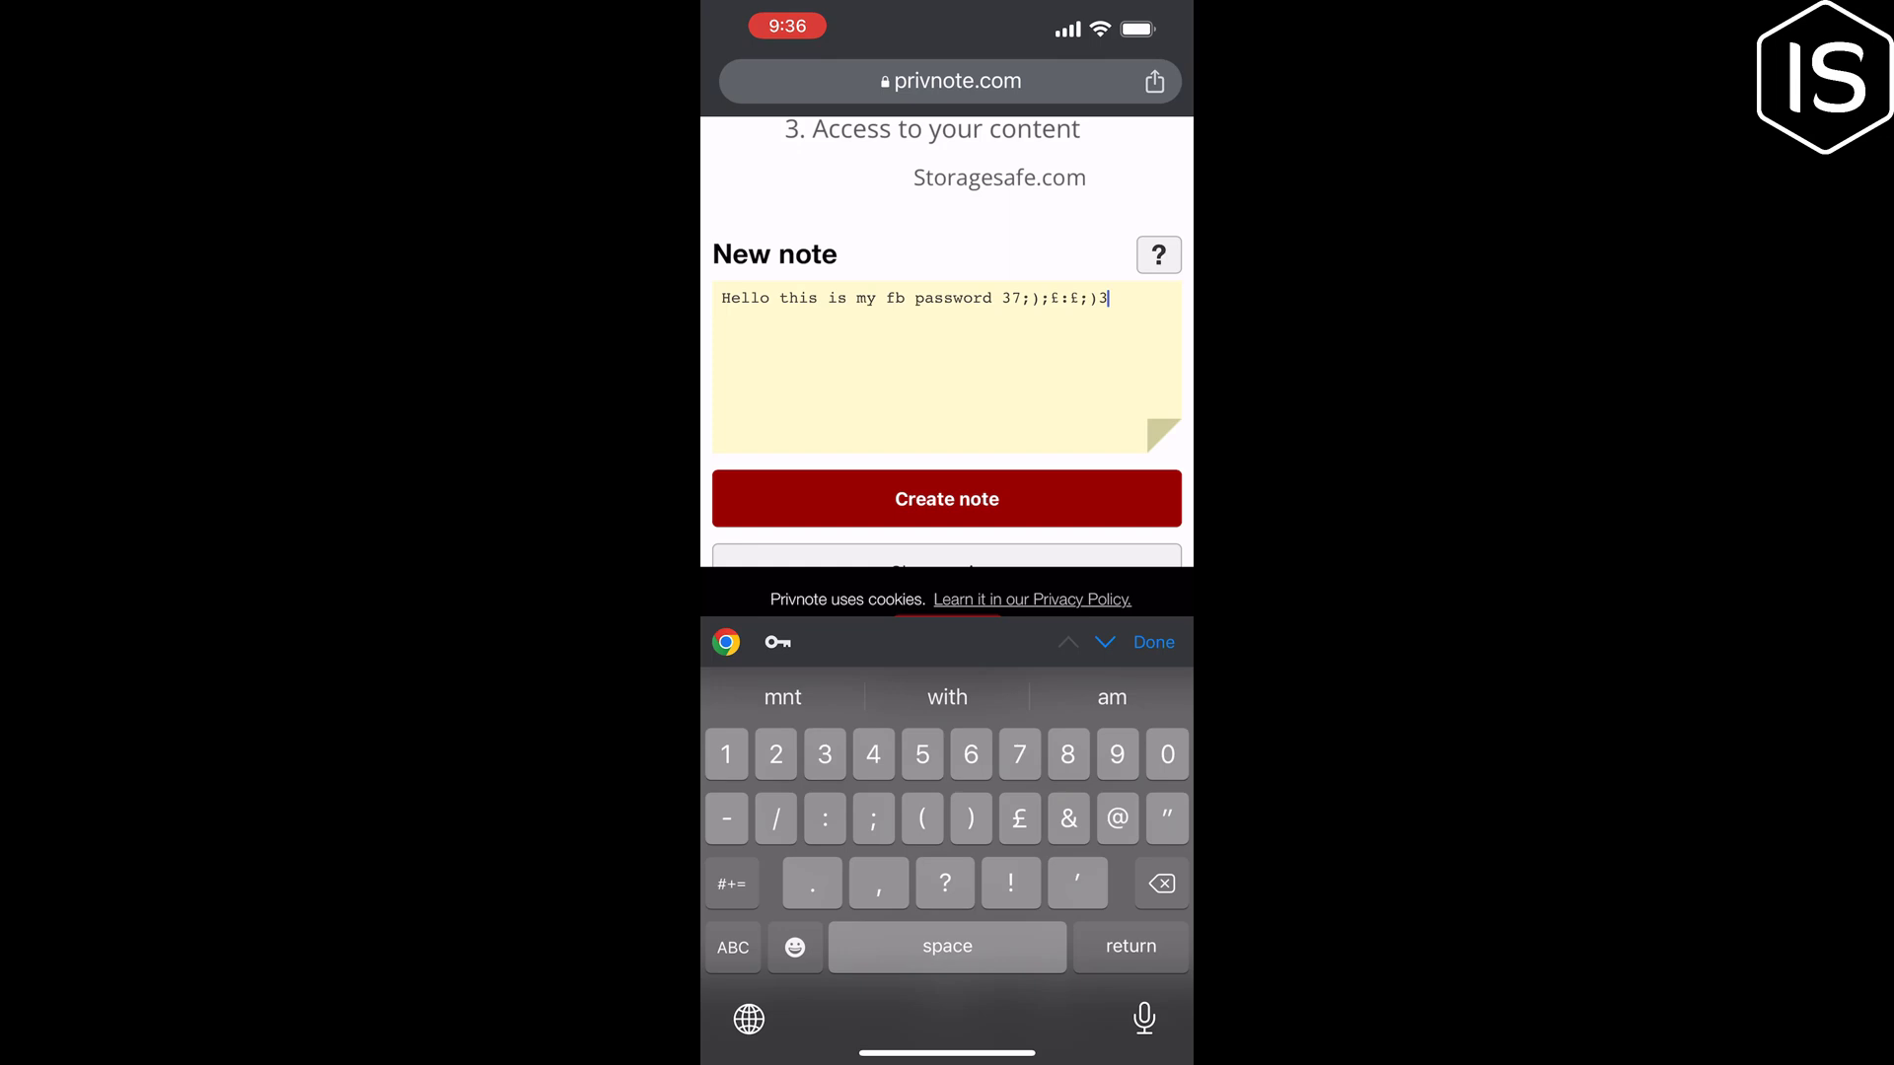
pyautogui.write('hdbd')
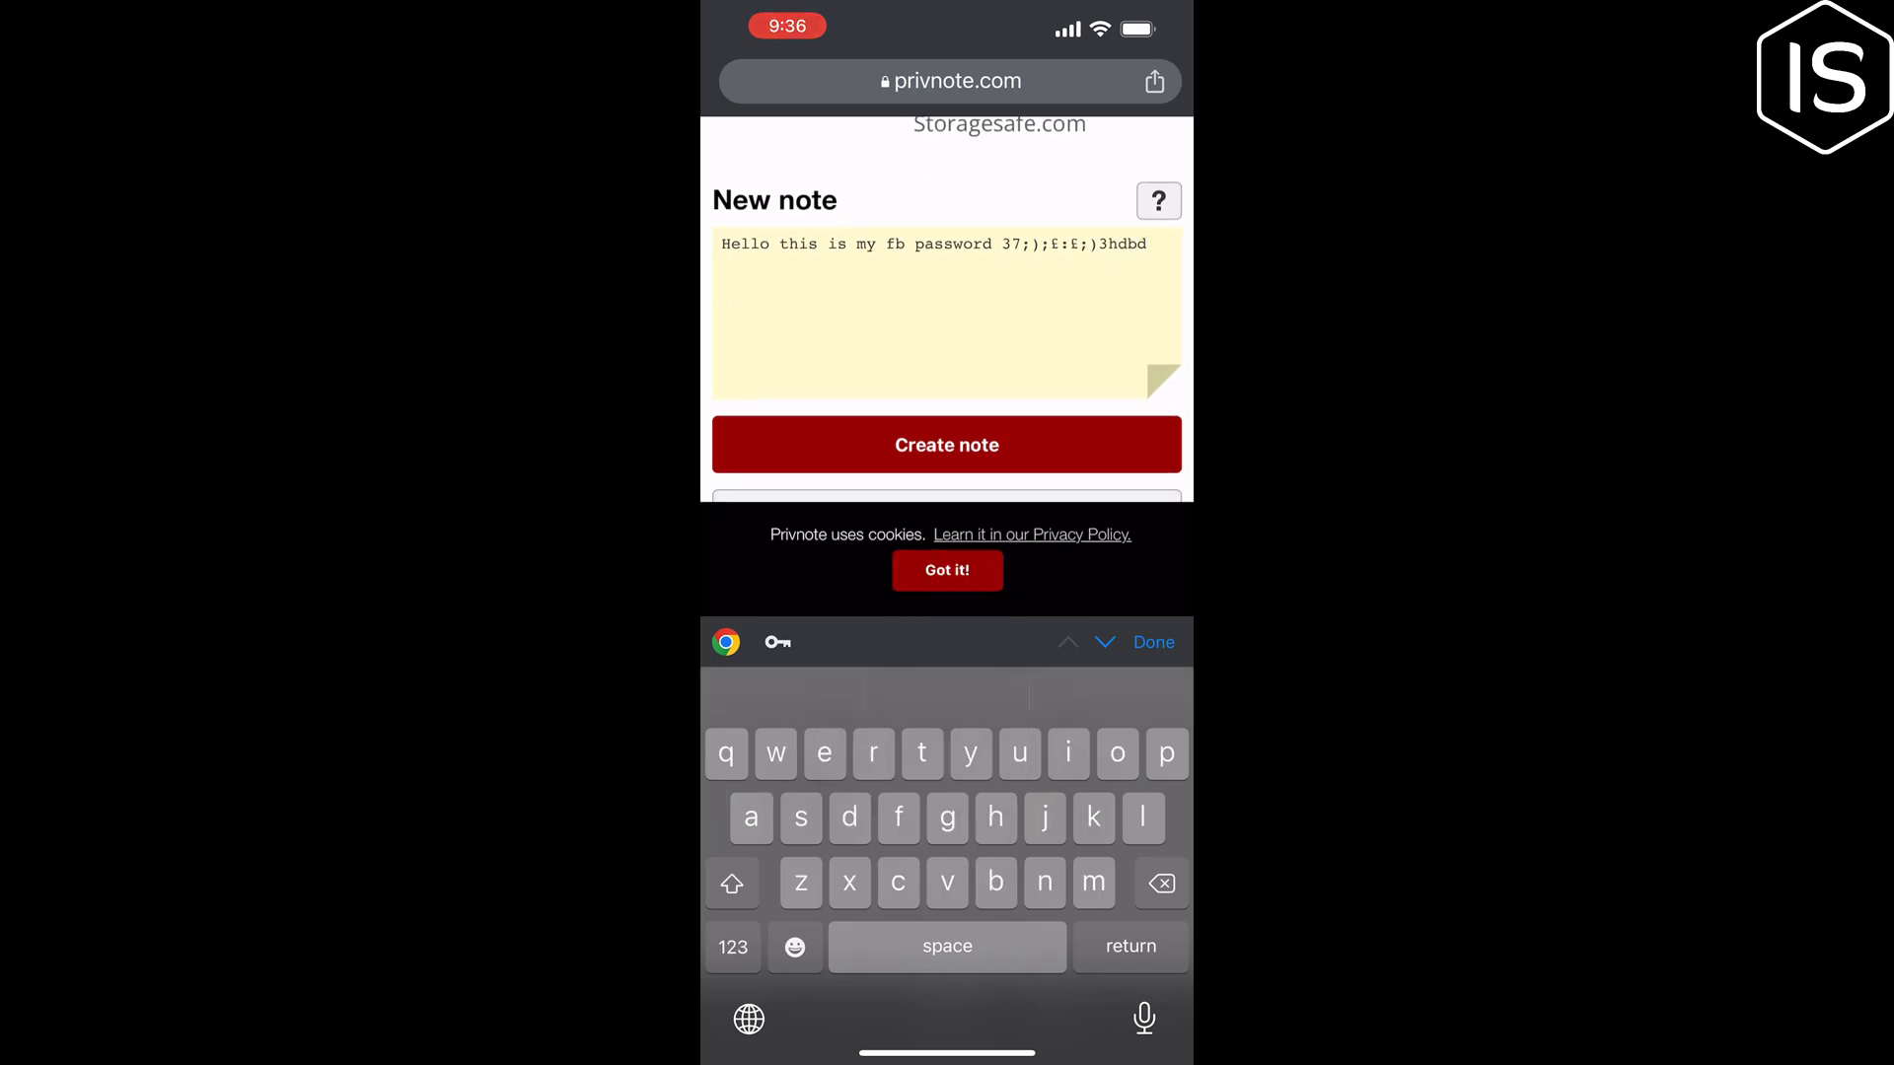
# Step: Create the self-destructing note and copy its generated link
pyautogui.click(946, 444)
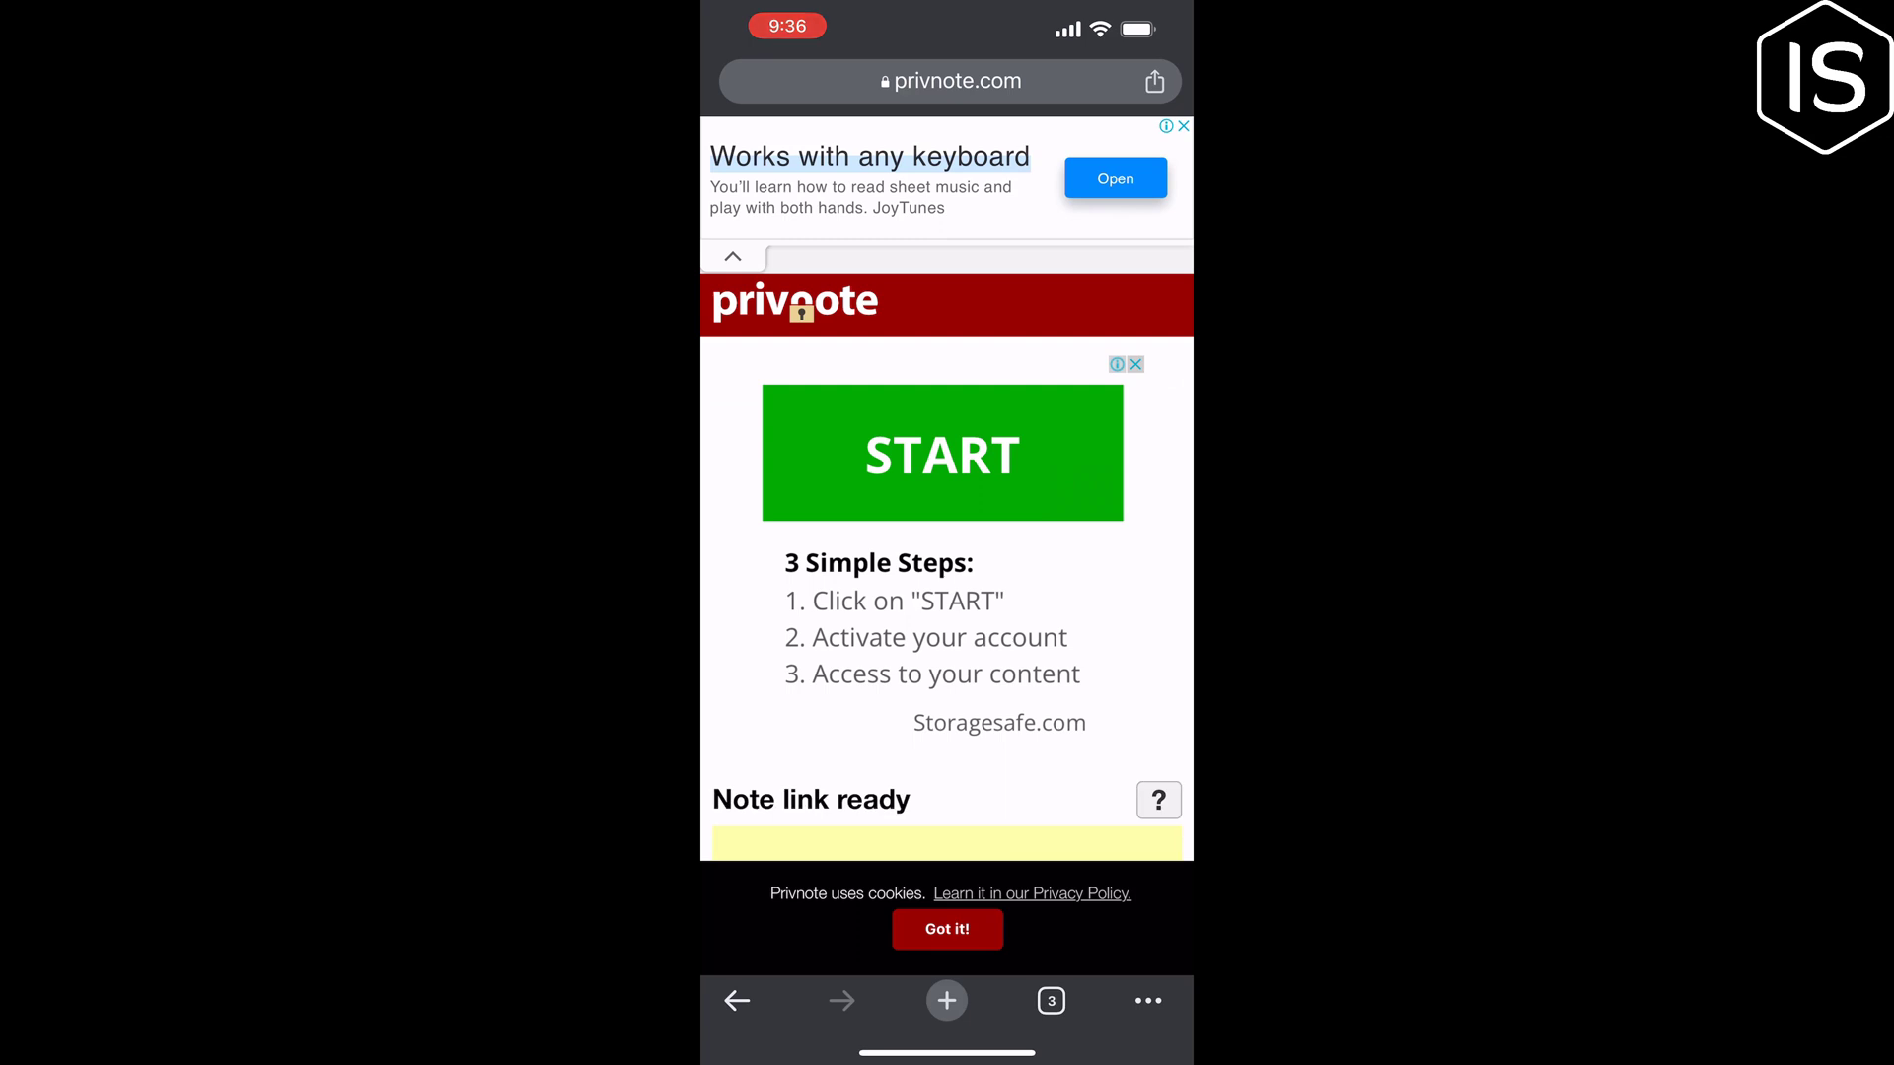
pyautogui.scroll(-4, 947, 592)
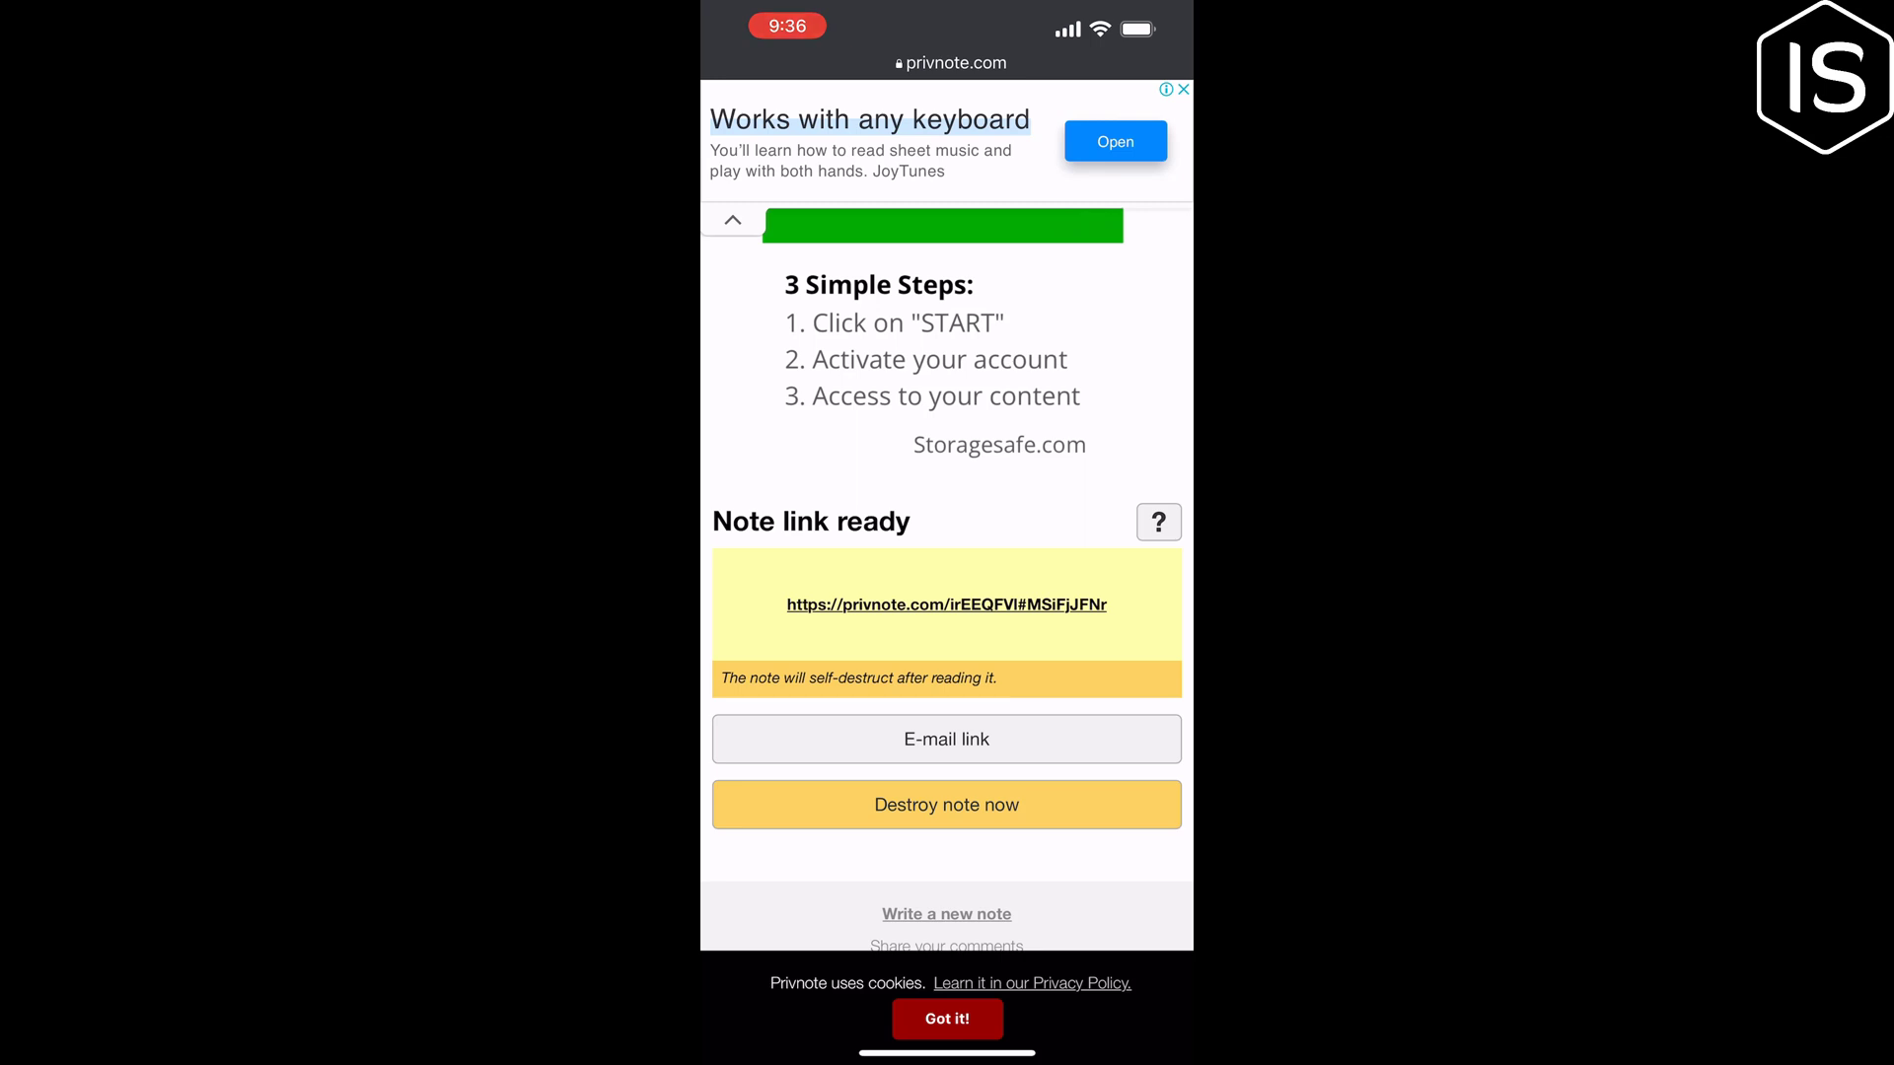
pyautogui.scroll(-2, 946, 592)
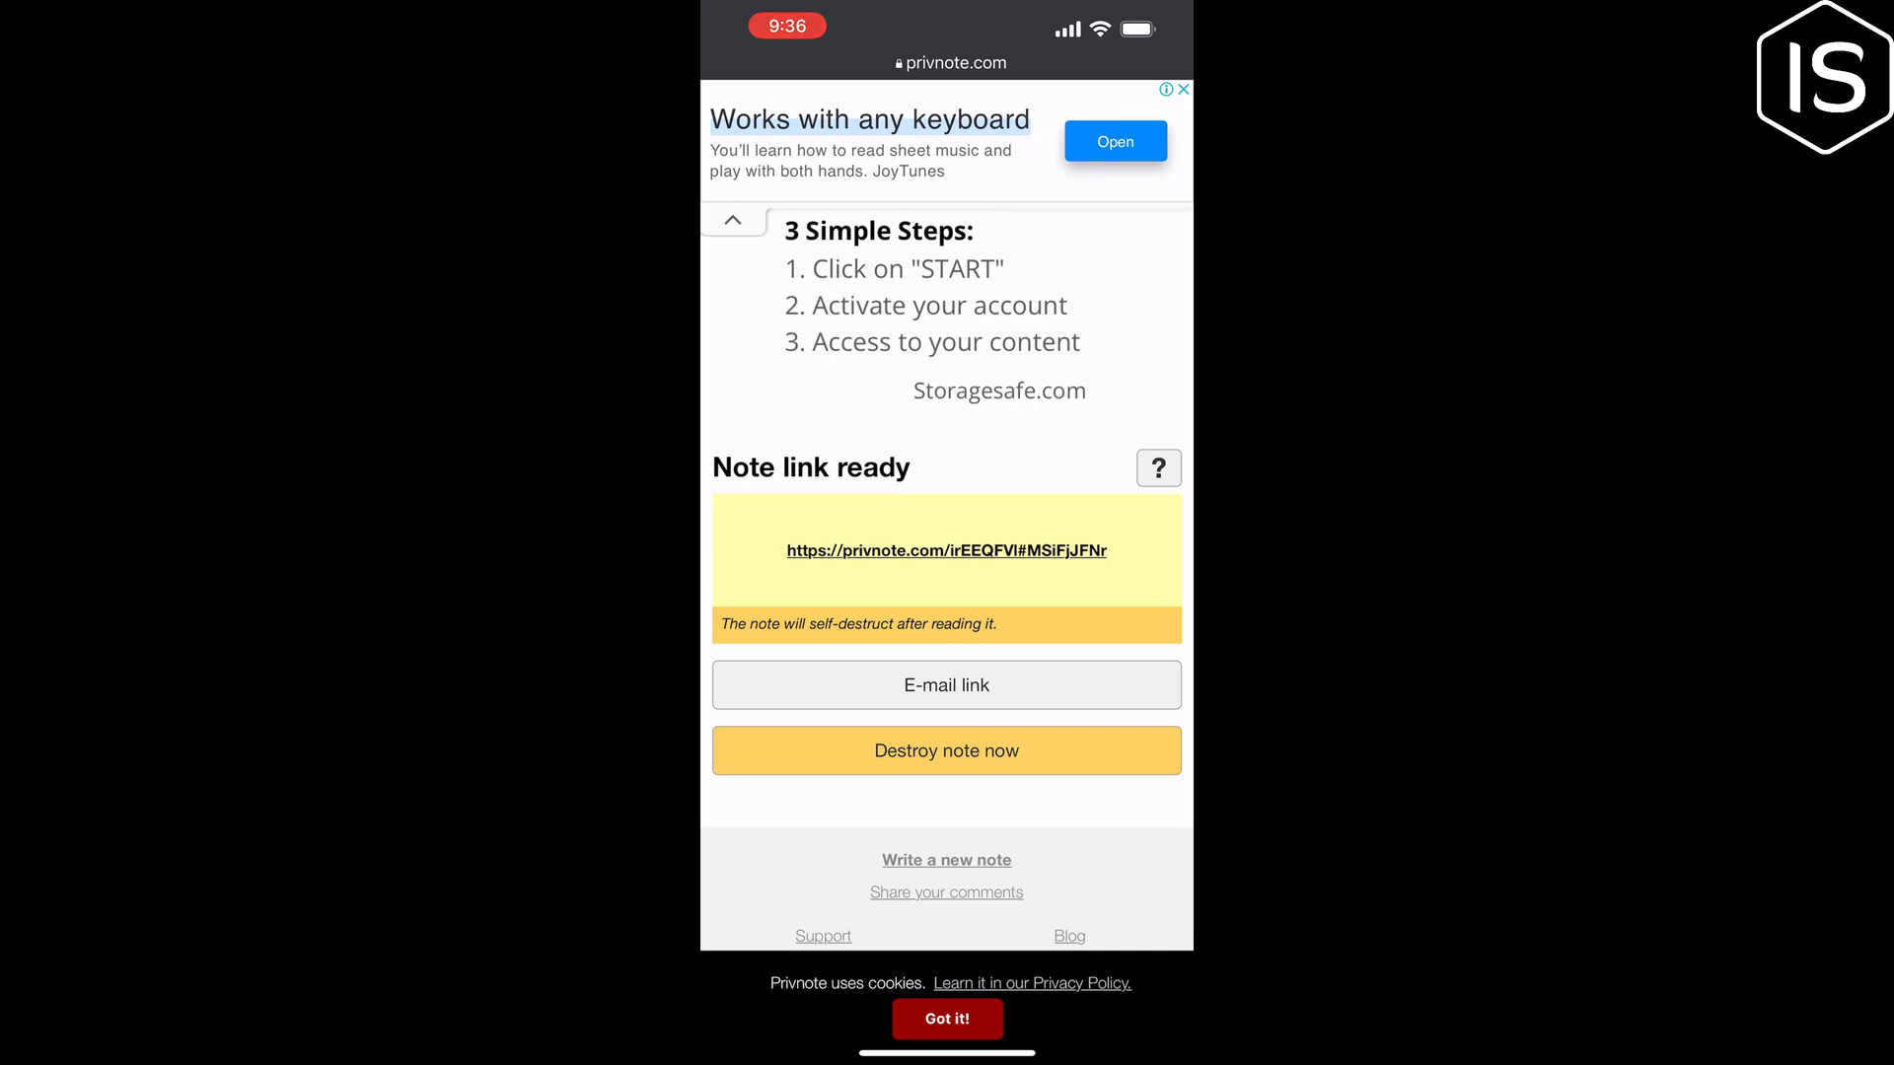
pyautogui.click(945, 551)
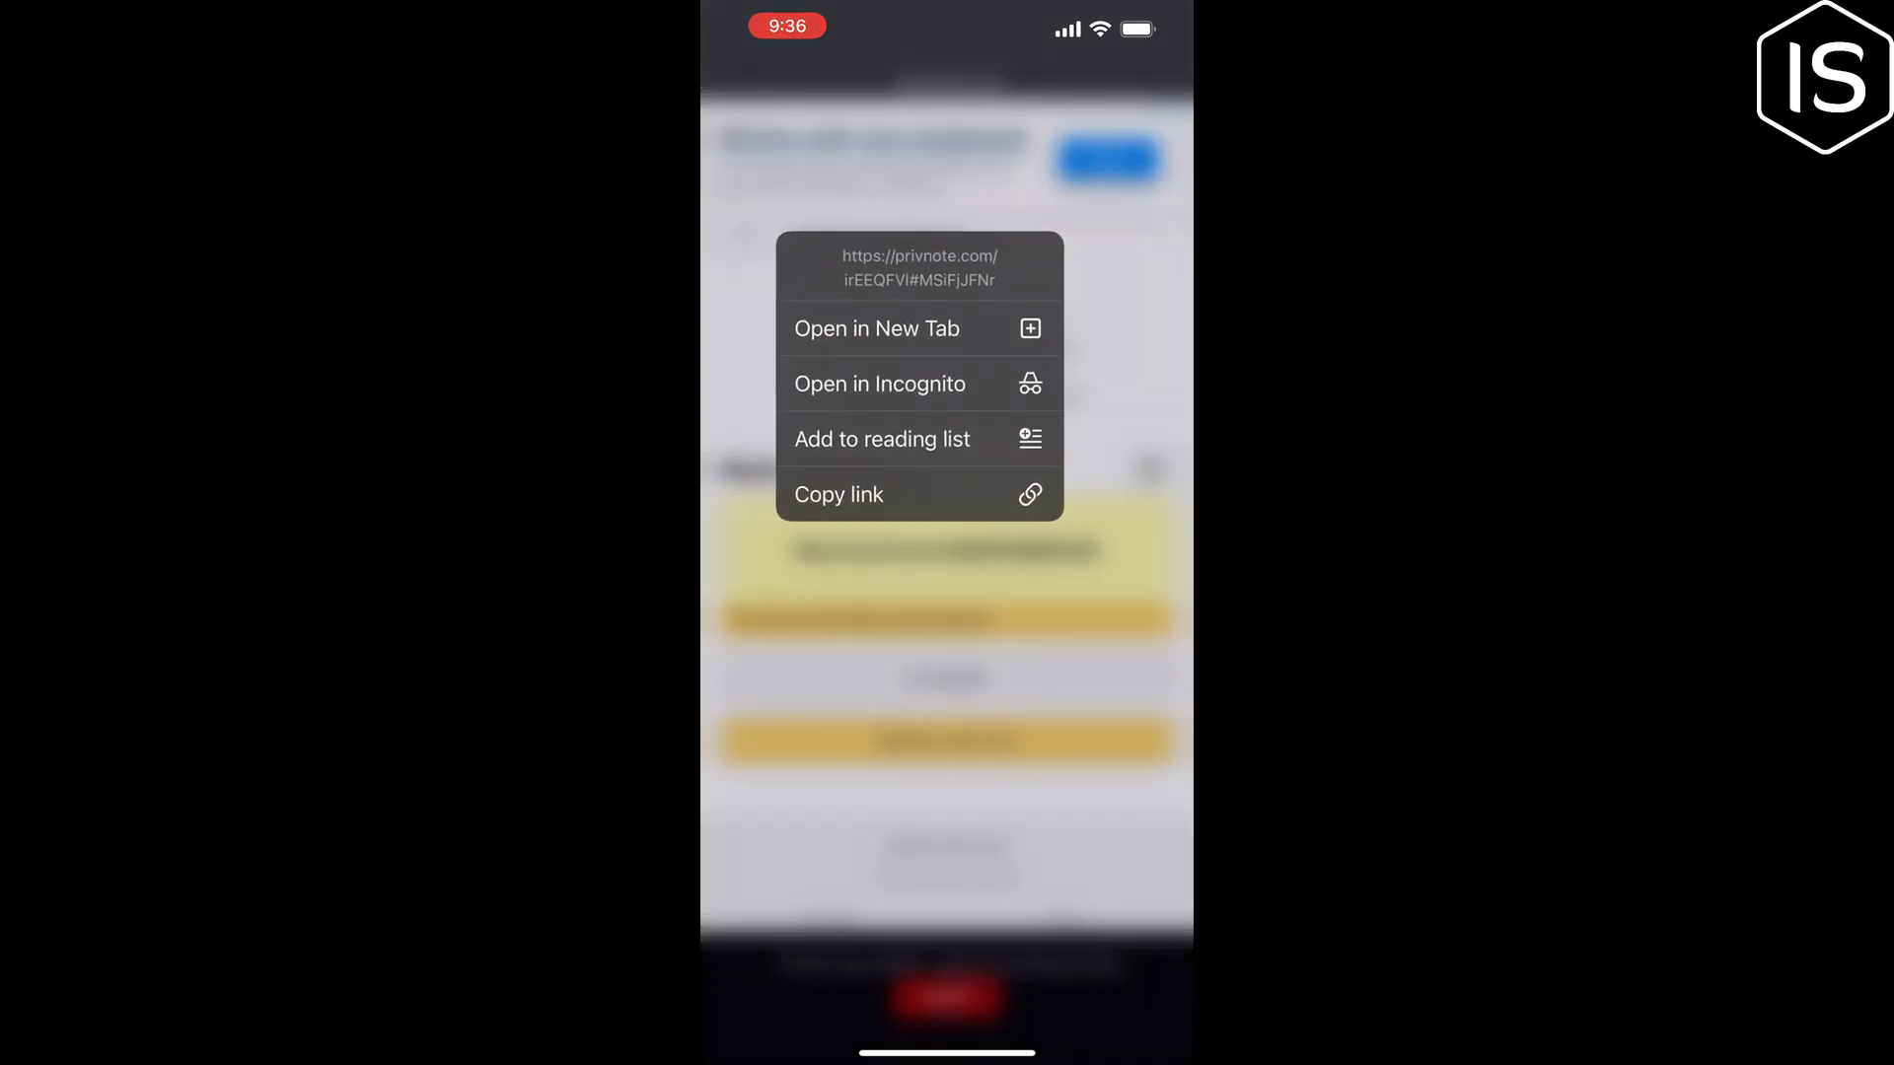
pyautogui.click(888, 494)
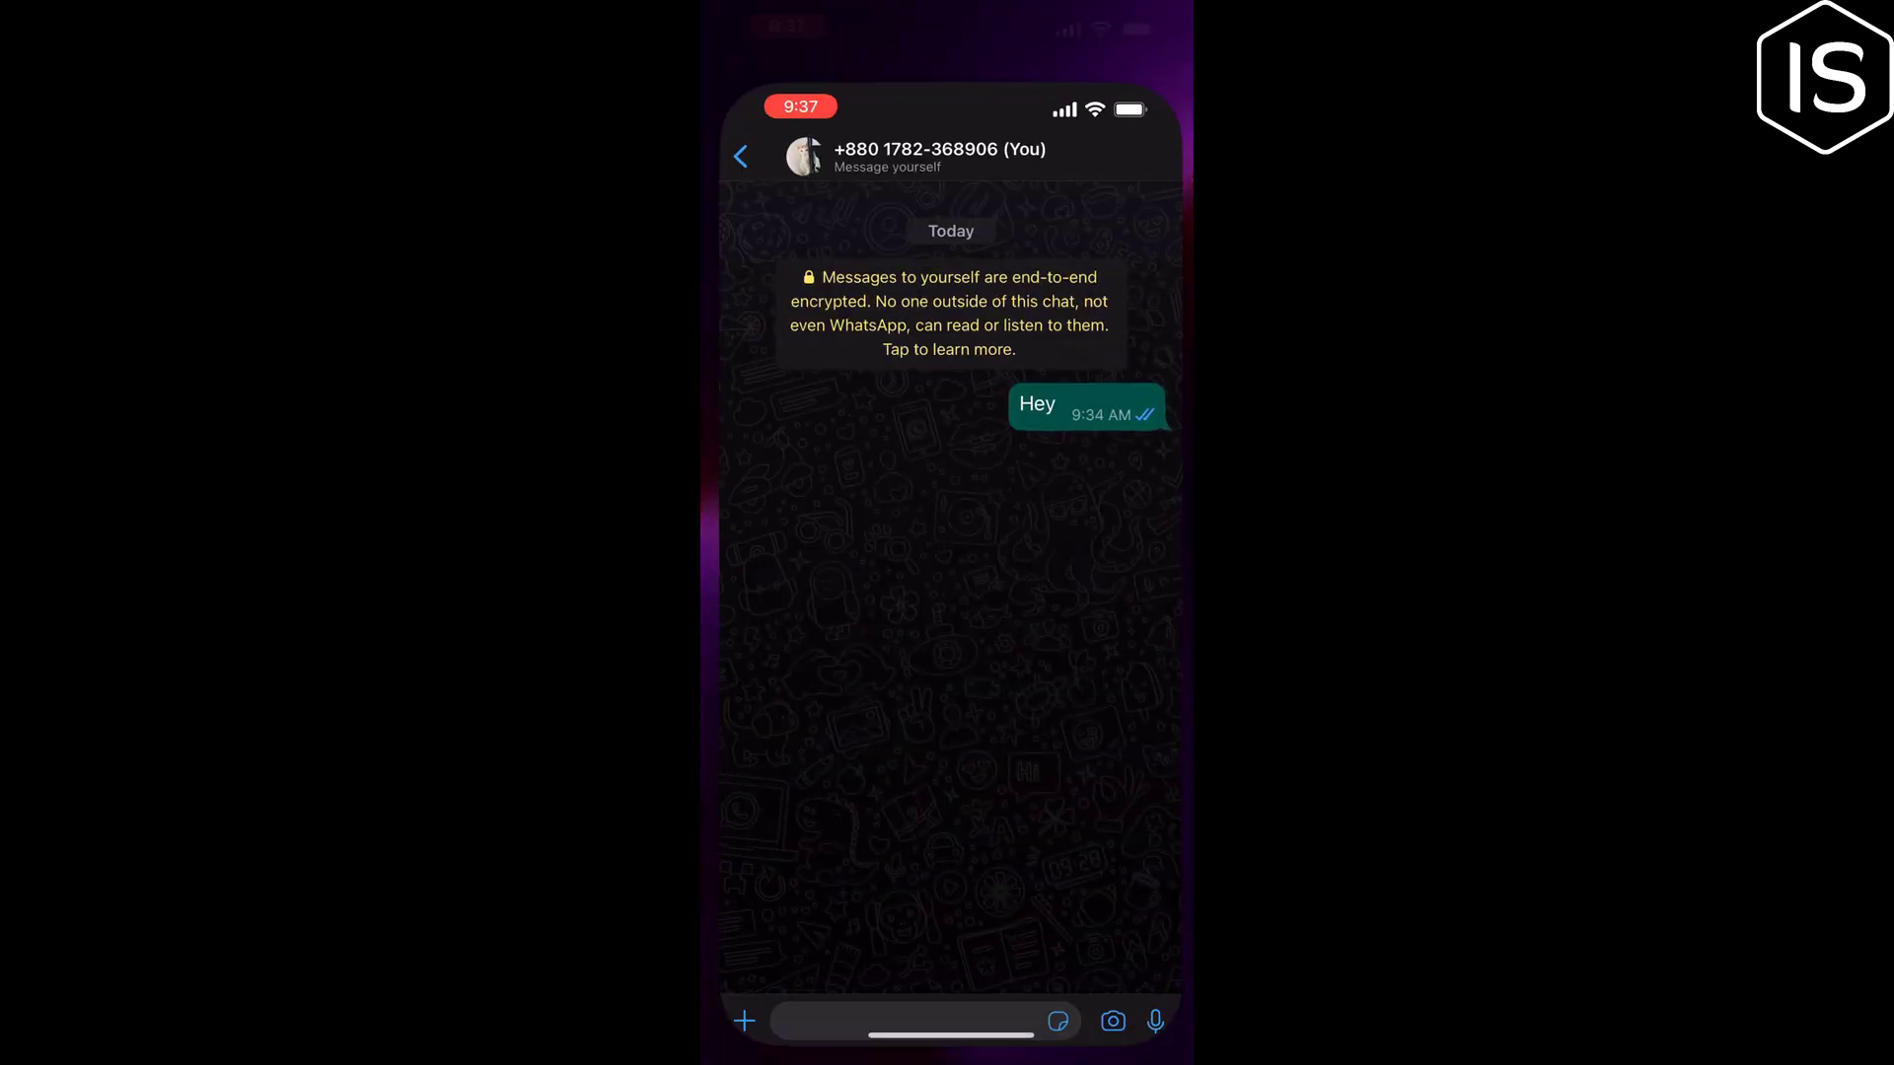
# Step: Paste and send the Privnote link in the WhatsApp self-chat, then open it
pyautogui.click(902, 999)
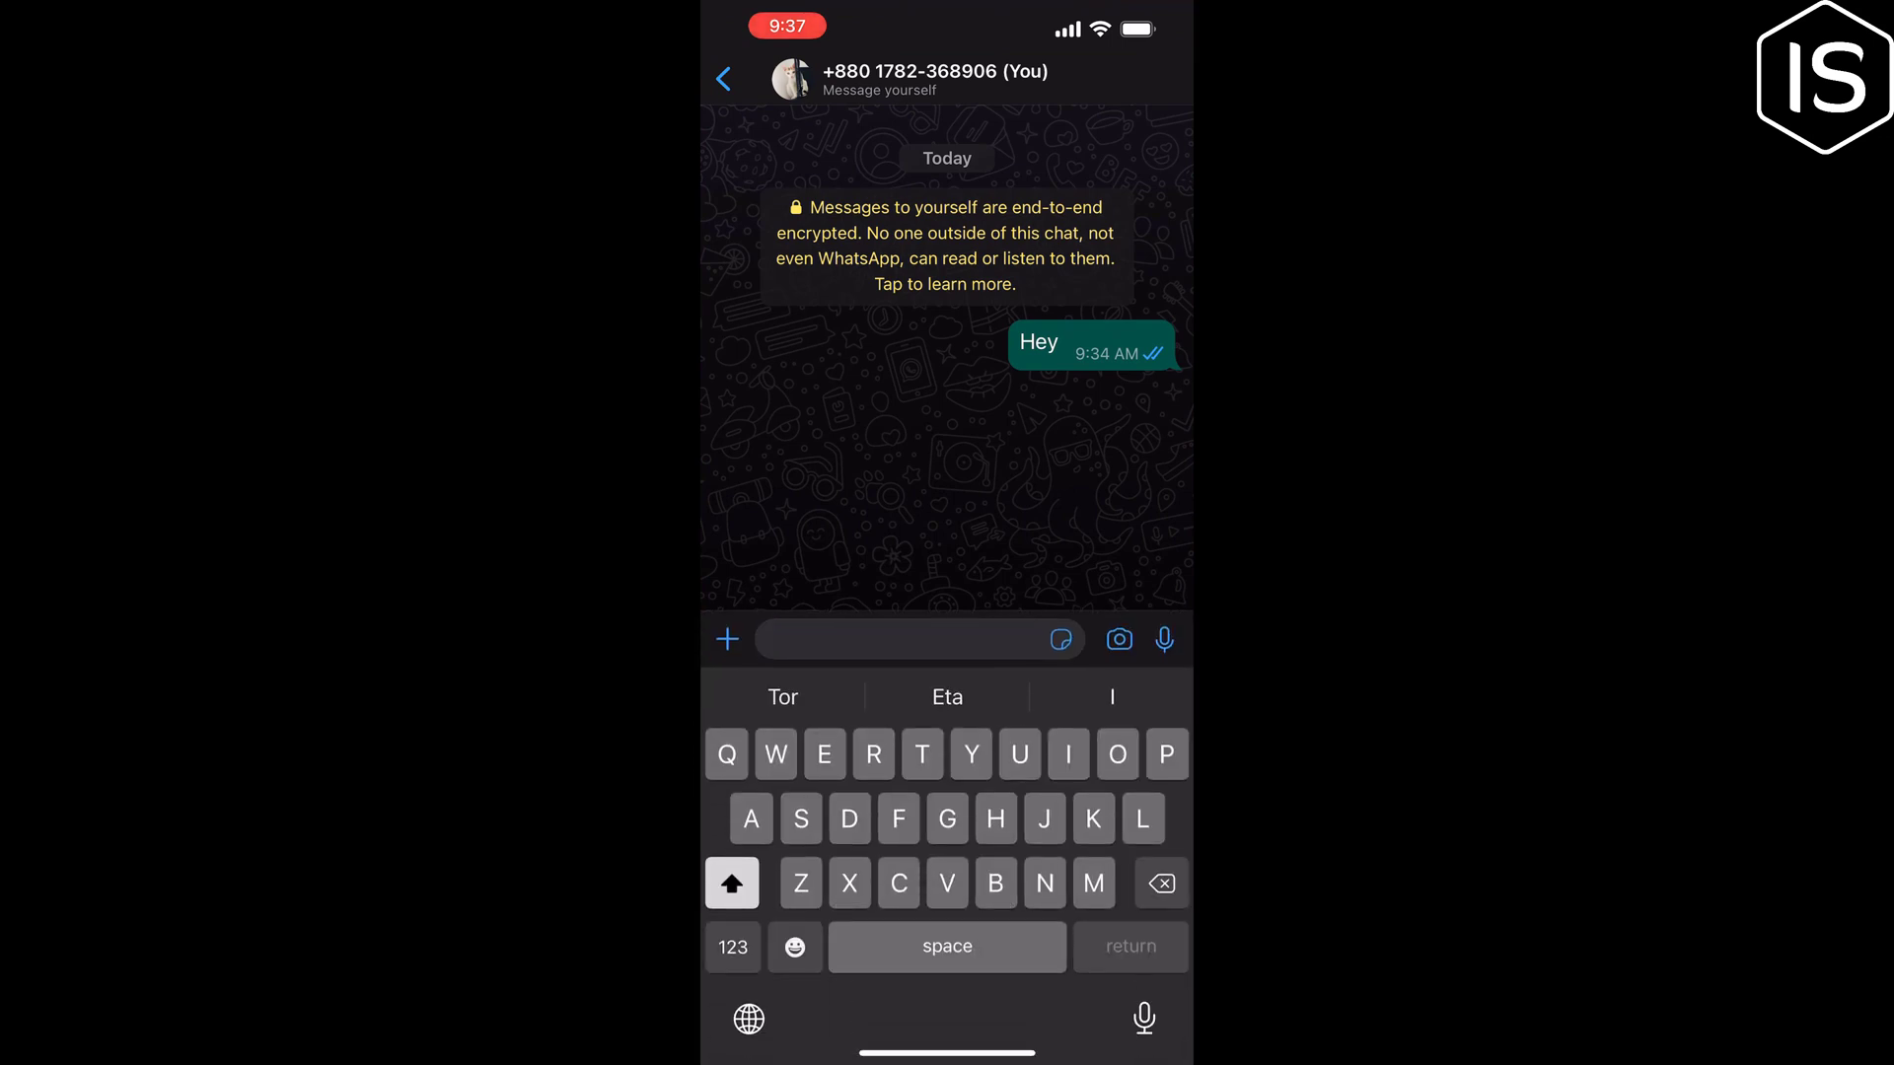
pyautogui.click(878, 639)
pyautogui.click(753, 579)
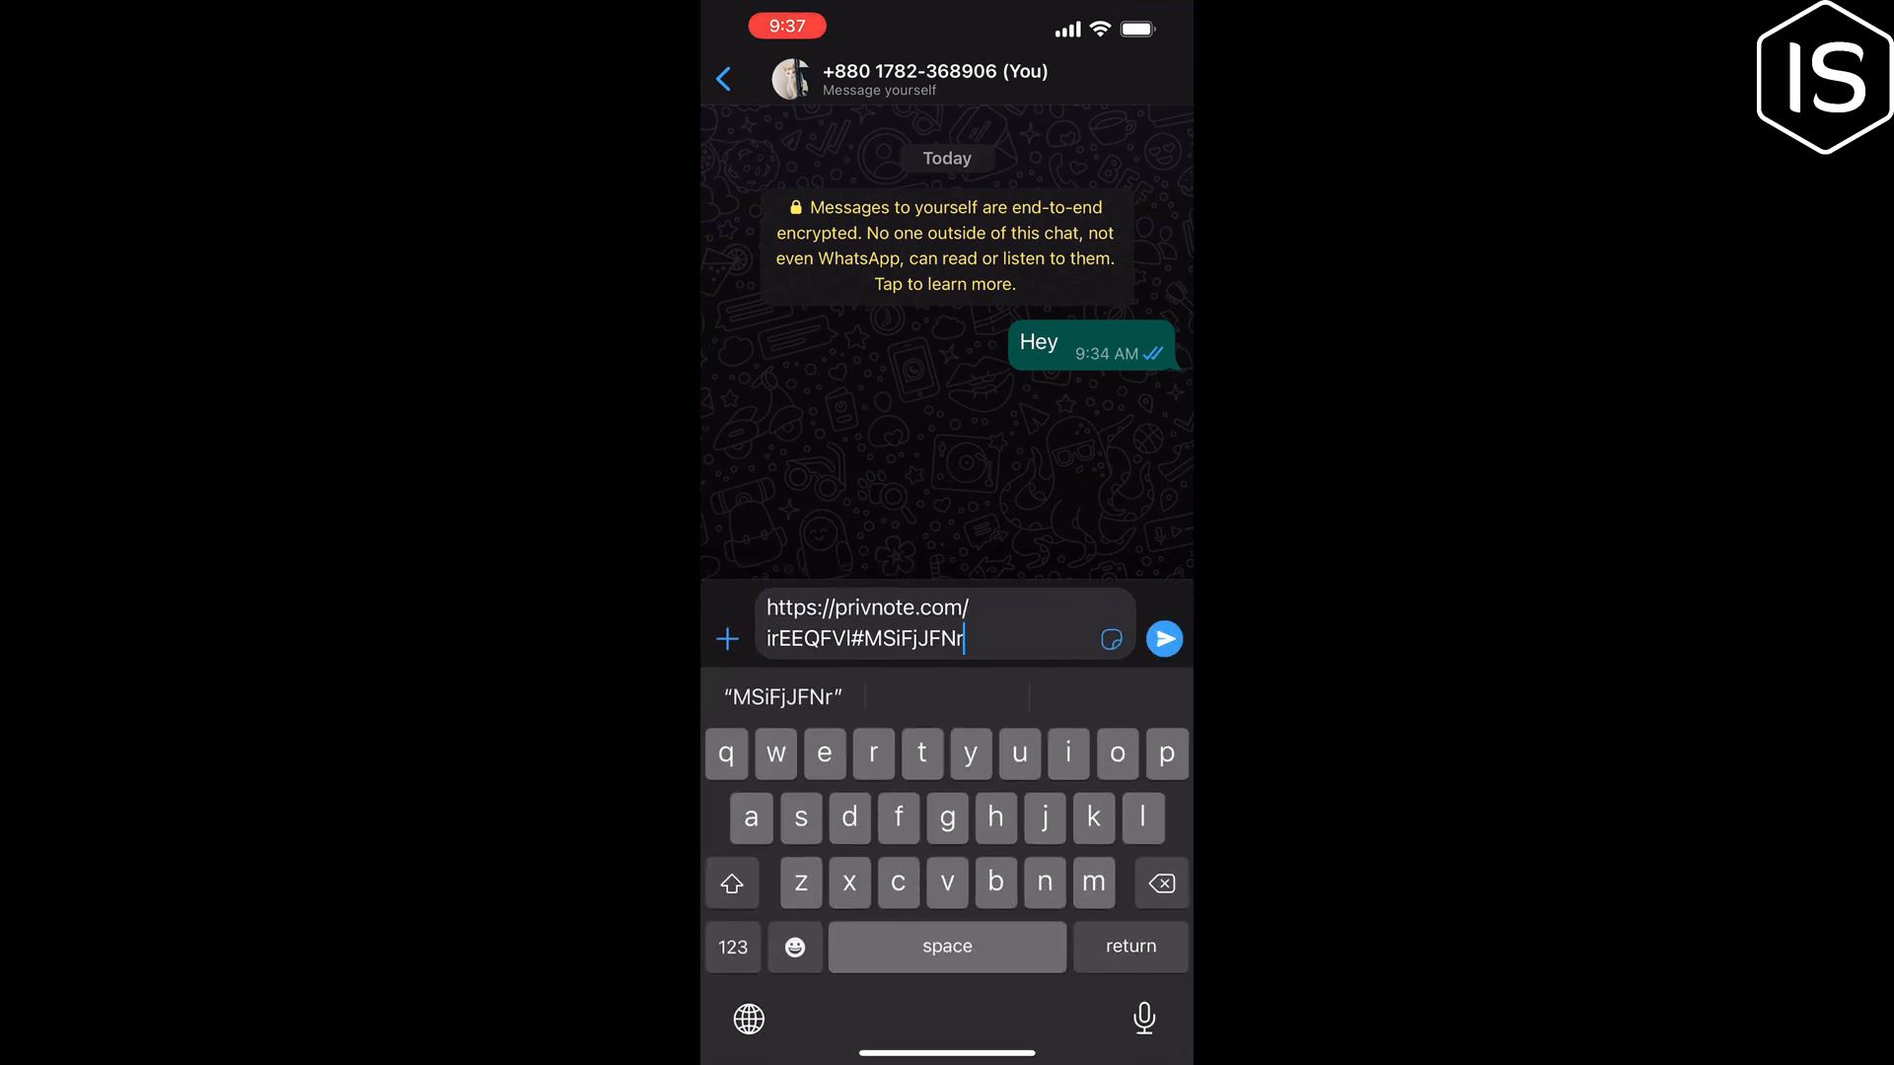
pyautogui.click(1166, 637)
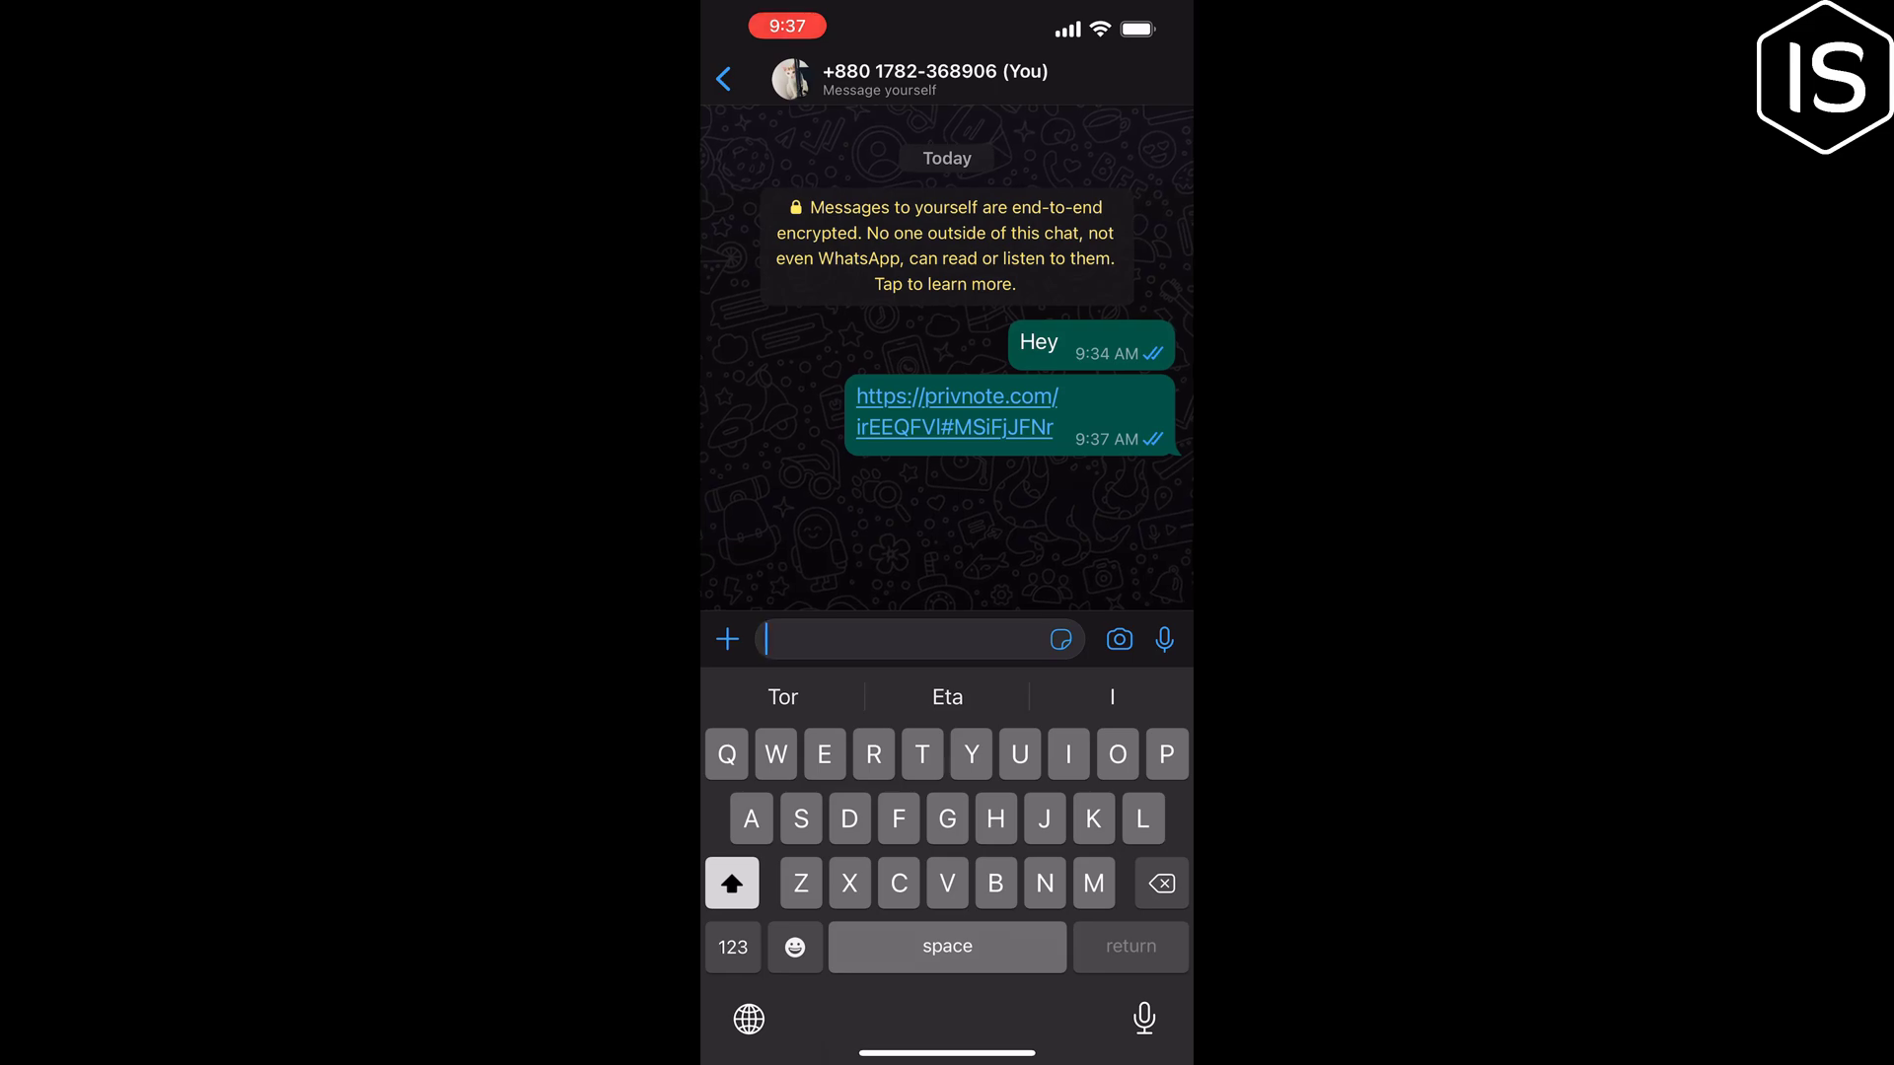
pyautogui.click(956, 412)
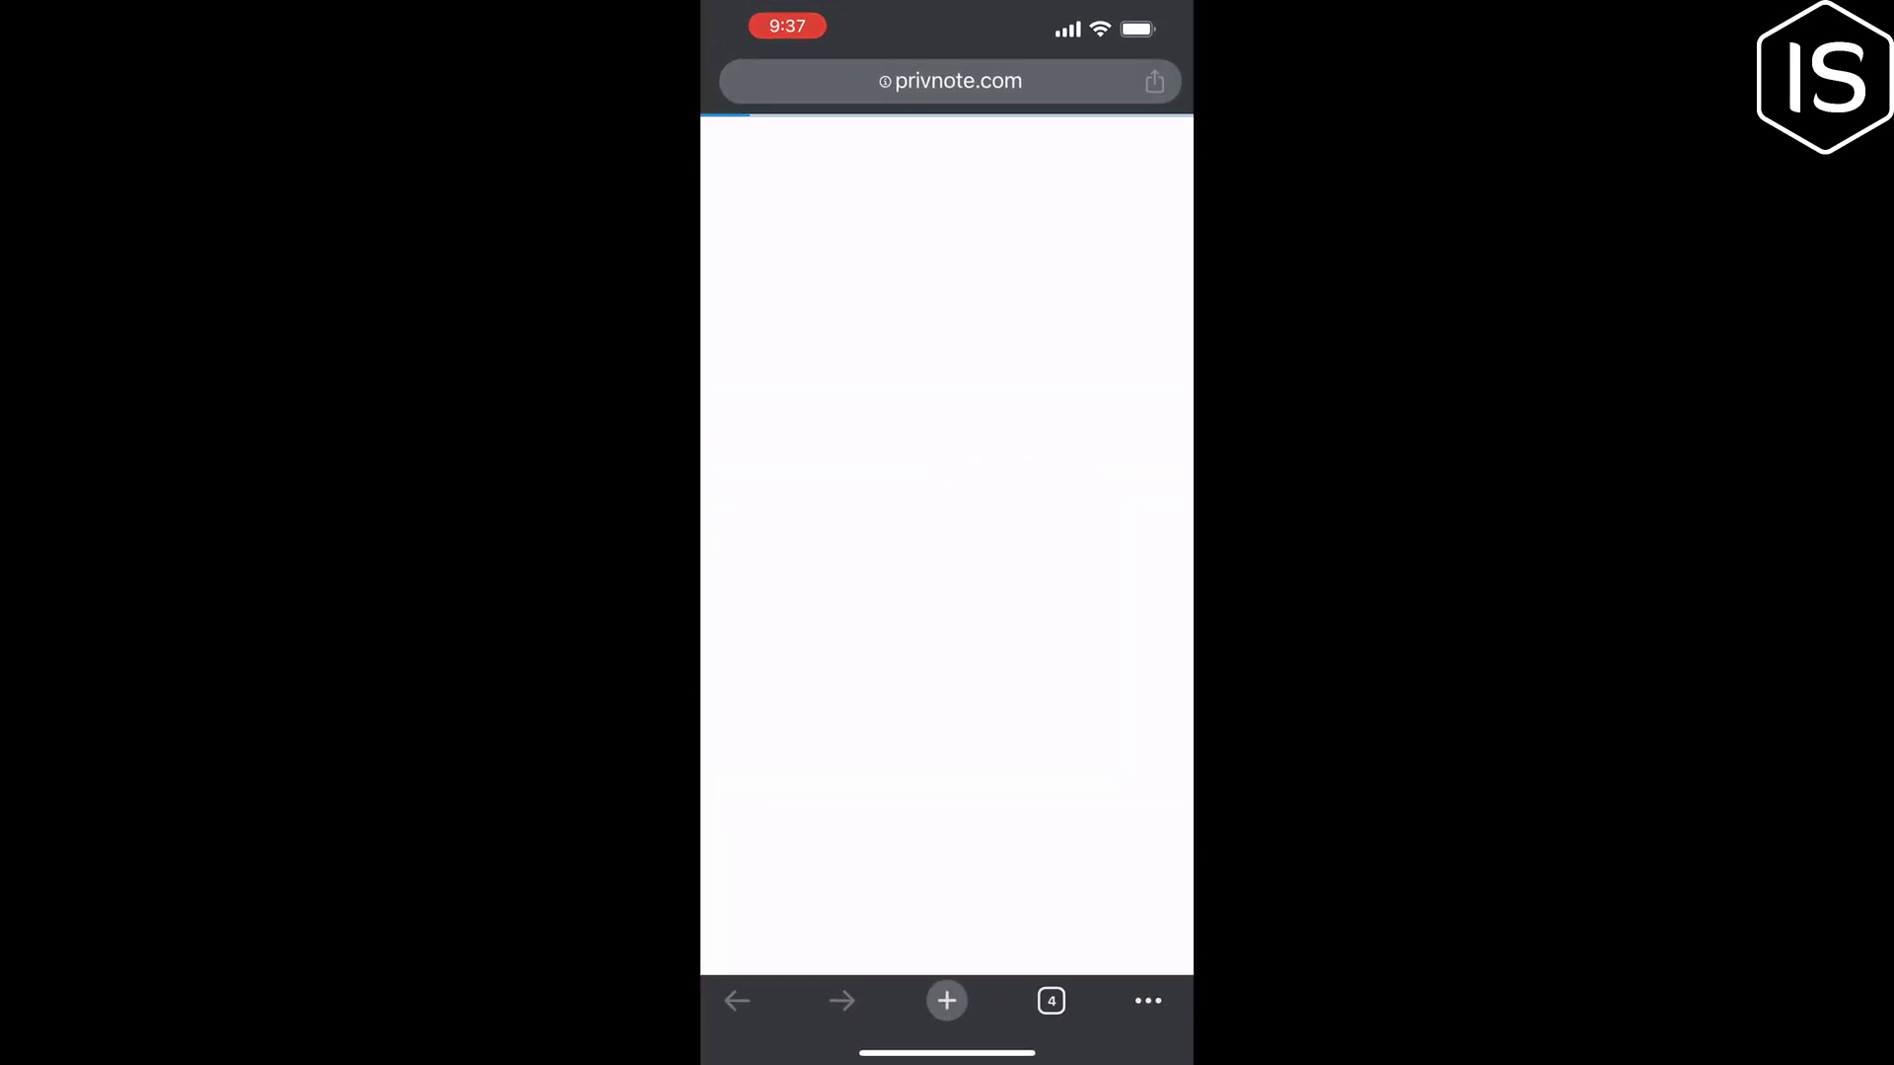
pyautogui.scroll(-2, 946, 518)
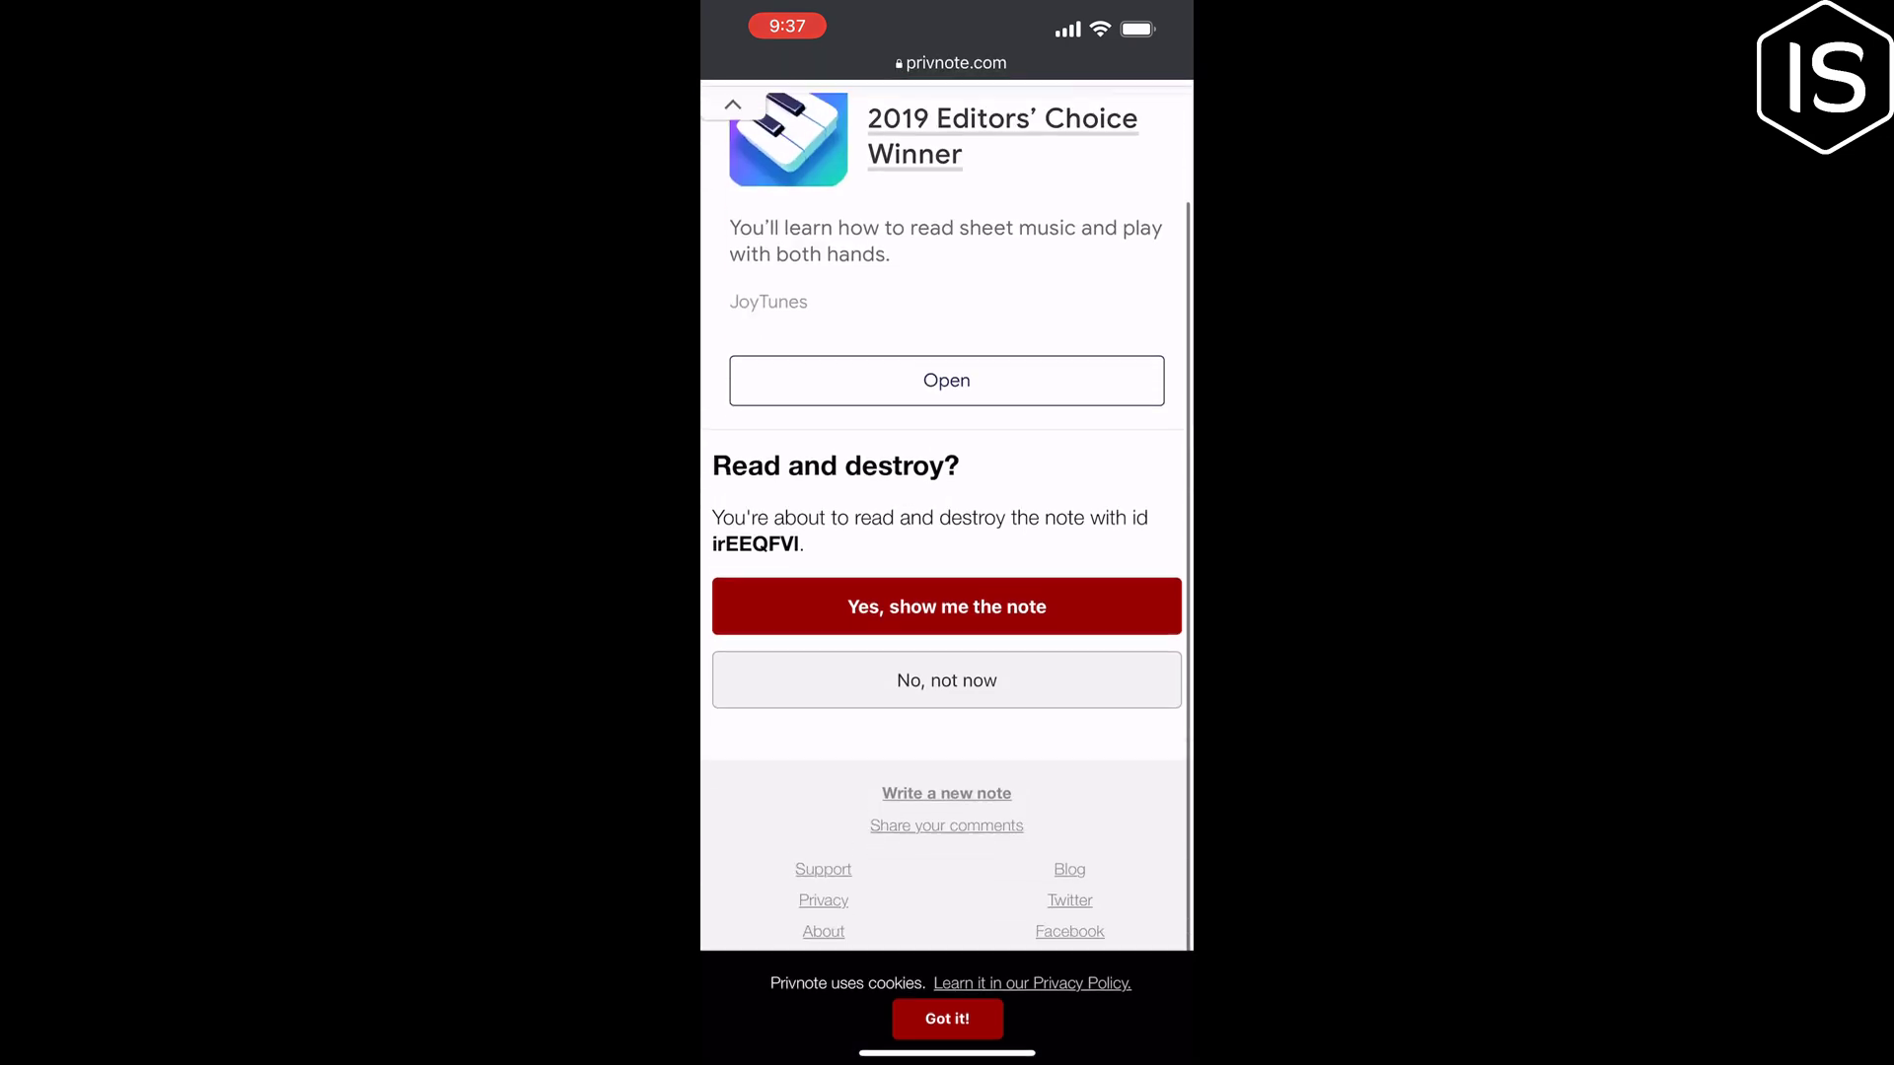
# Step: Confirm 'Yes, show me the note' to reveal and destroy the note
pyautogui.click(947, 587)
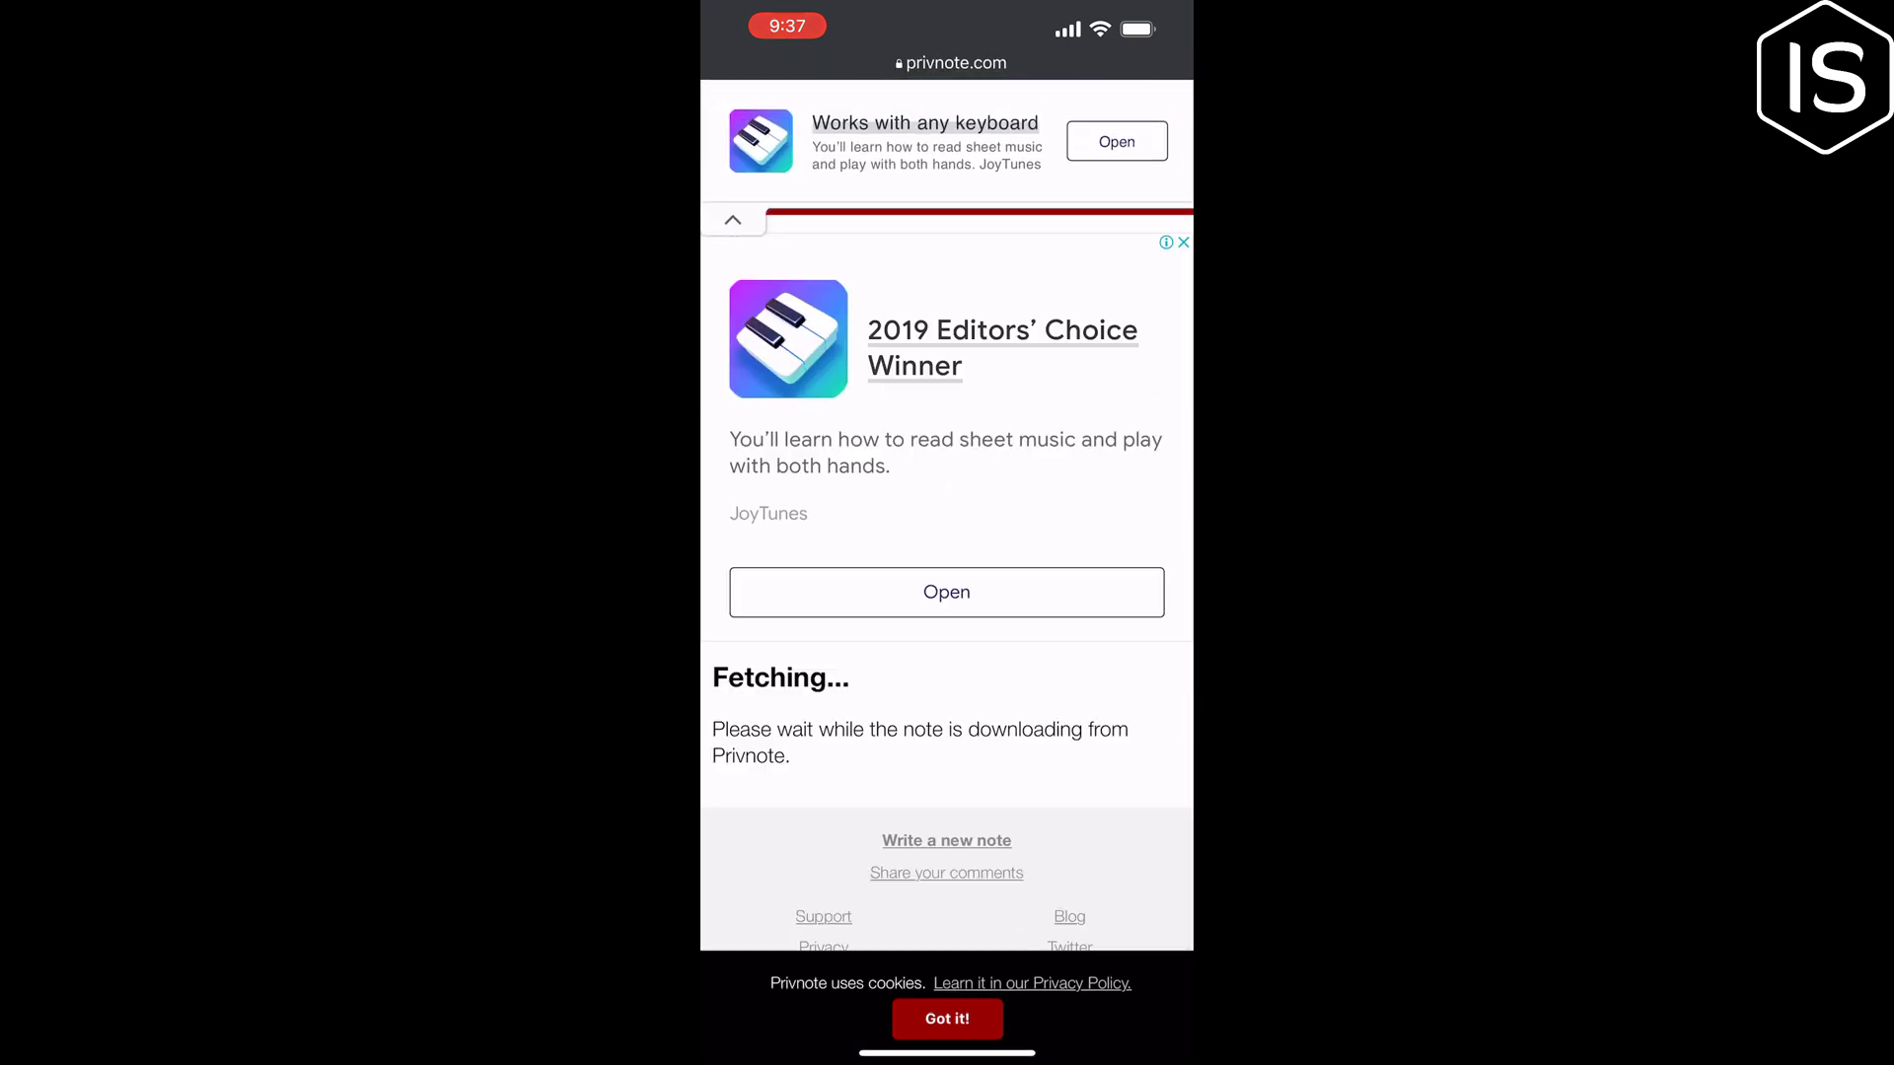
pyautogui.scroll(-3, 947, 592)
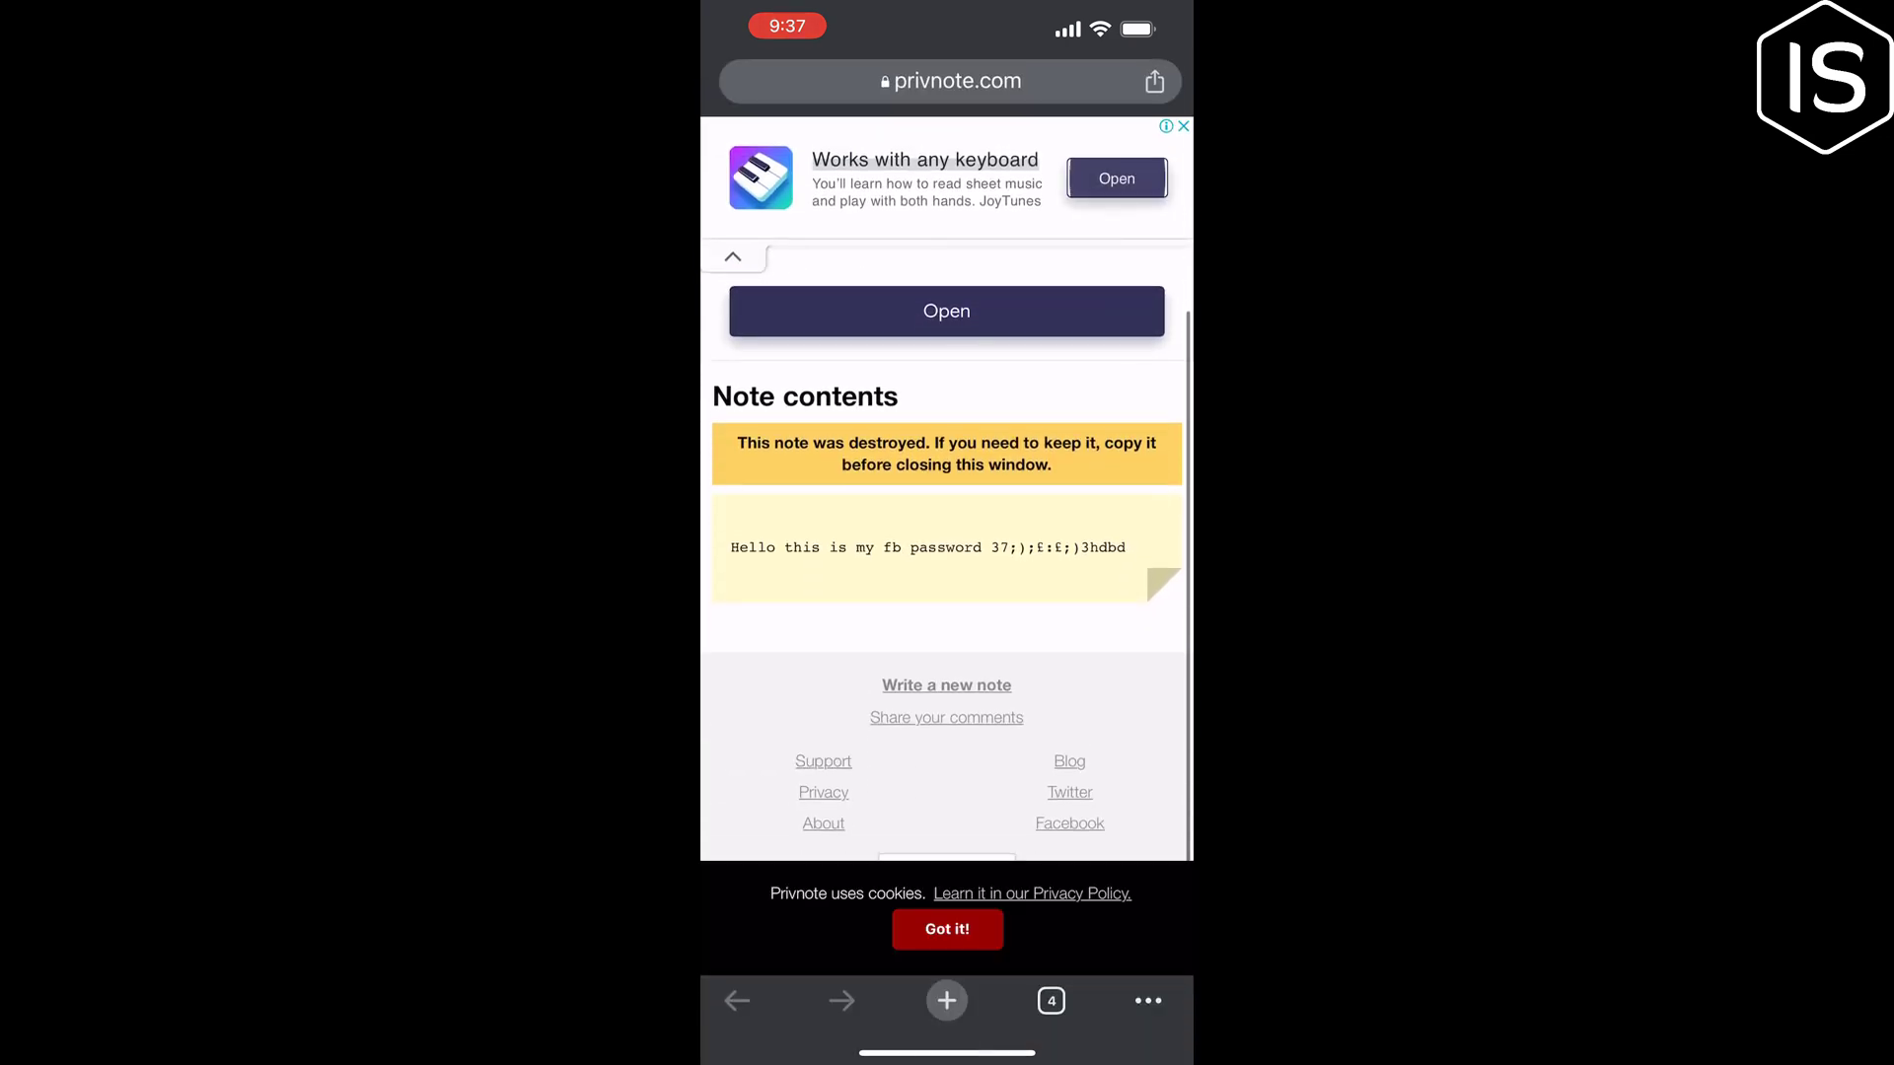